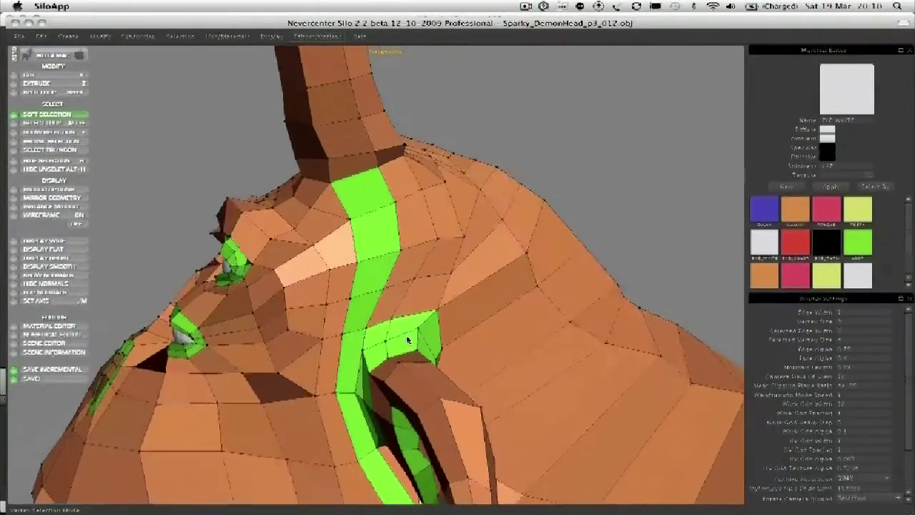
Step: Add an edge loop through the long faces on the side of the head, running behind the ear and down the neck
middle_drag(483, 295, 421, 299)
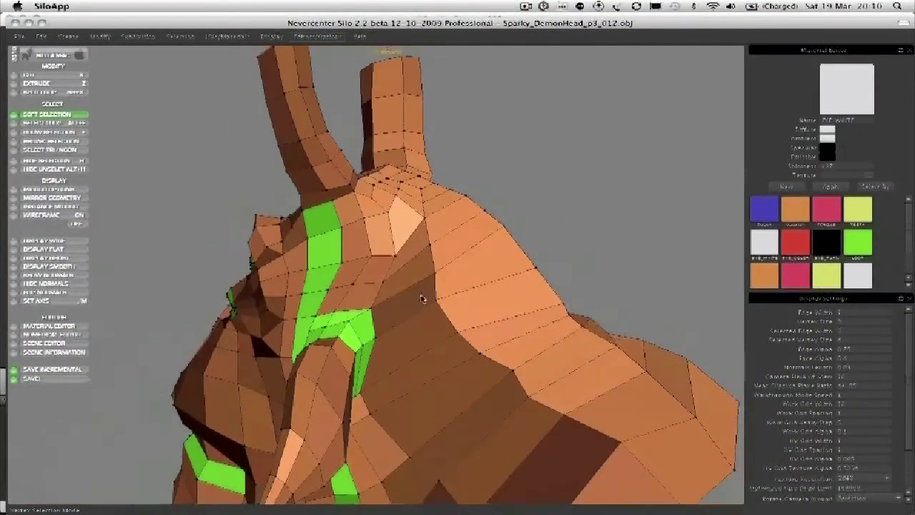
middle_drag(407, 255, 496, 424)
click(522, 455)
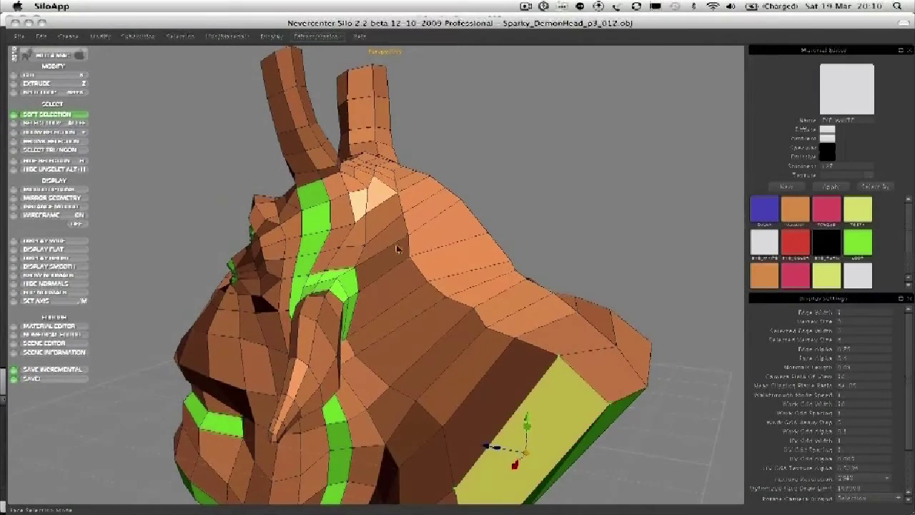
shift+click(381, 217)
key(alt+e)
key(shift+x)
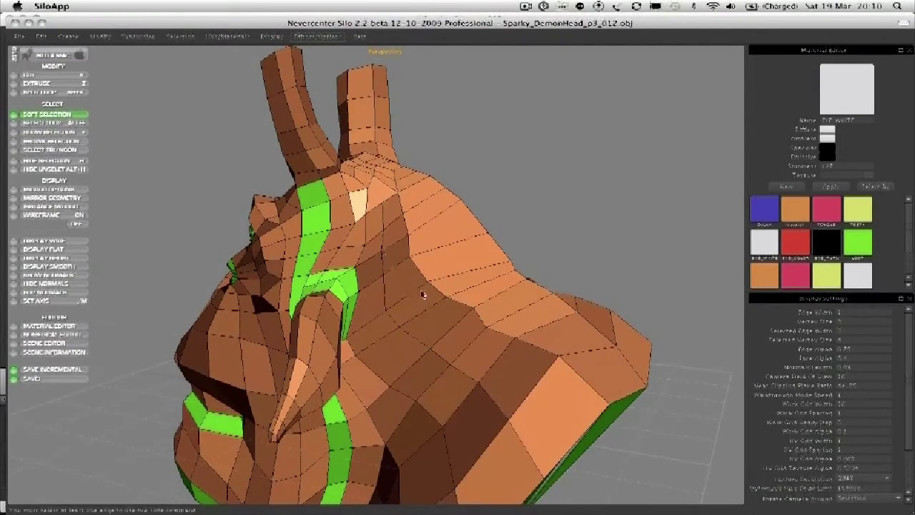
Step: Smooth the vertices along the new edge loop behind the ear and up towards the horn base
key(a)
drag(395, 250, 449, 313)
key(shift+s)
drag(395, 322, 454, 396)
right_drag(520, 371, 461, 252)
middle_drag(461, 253, 477, 295)
scroll(477, 295, up, 3)
drag(435, 284, 405, 268)
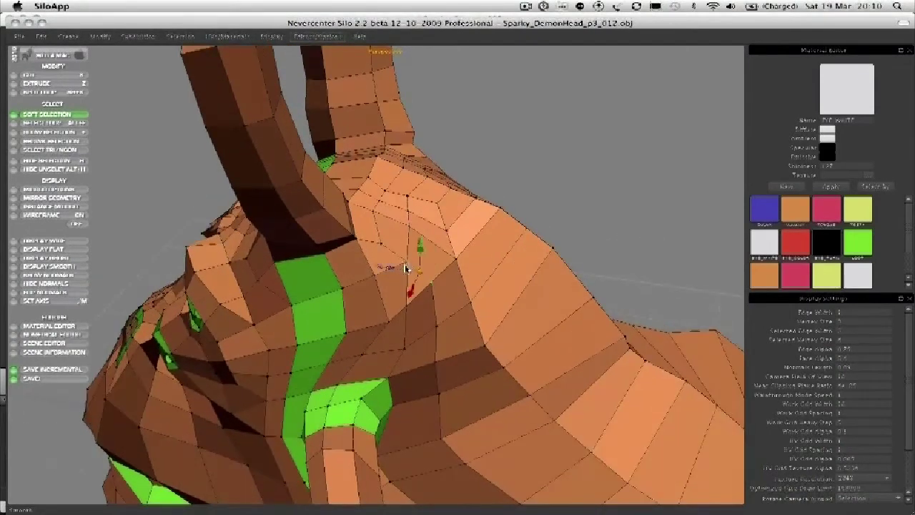
key(x)
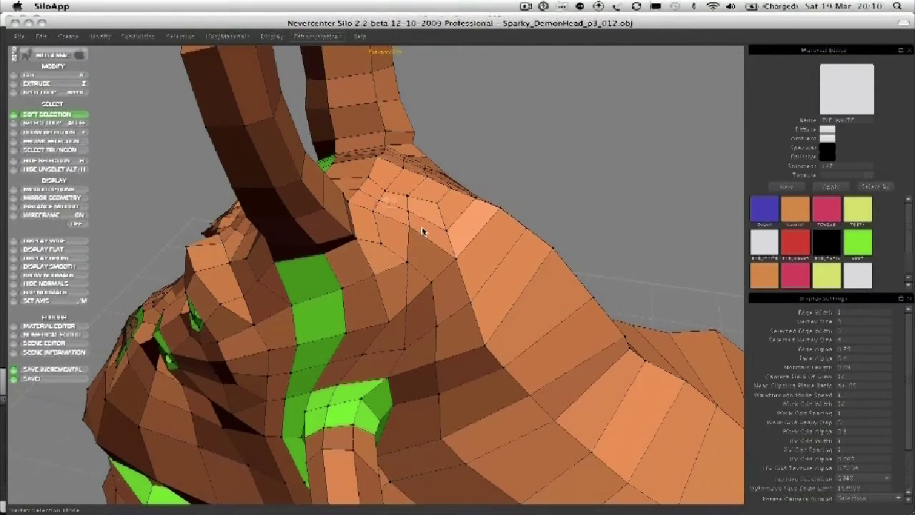
Step: Smooth the vertices on the side of the head between the horn base and the top of the ear
drag(422, 230, 452, 256)
key(shift+s)
middle_drag(450, 255, 390, 269)
drag(358, 258, 405, 316)
key(shift+s)
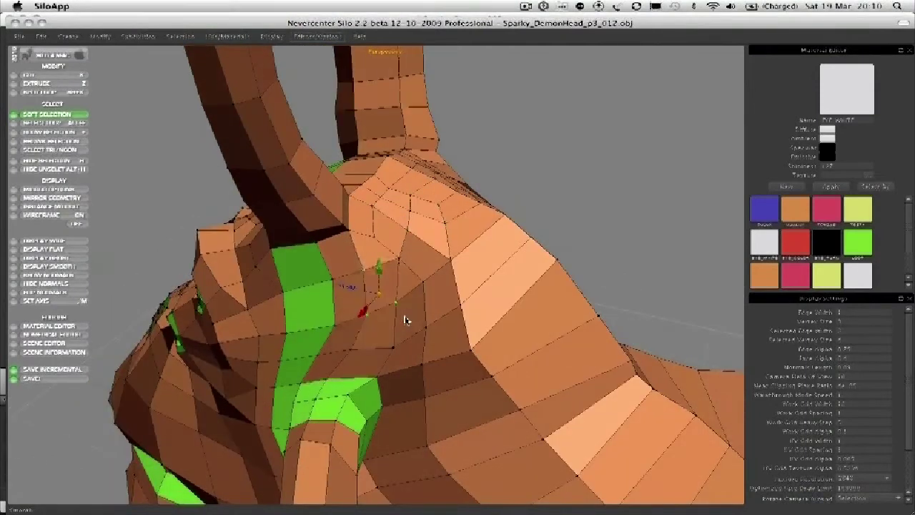
middle_drag(405, 319, 429, 261)
drag(429, 260, 456, 306)
key(shift+s)
middle_drag(411, 329, 459, 311)
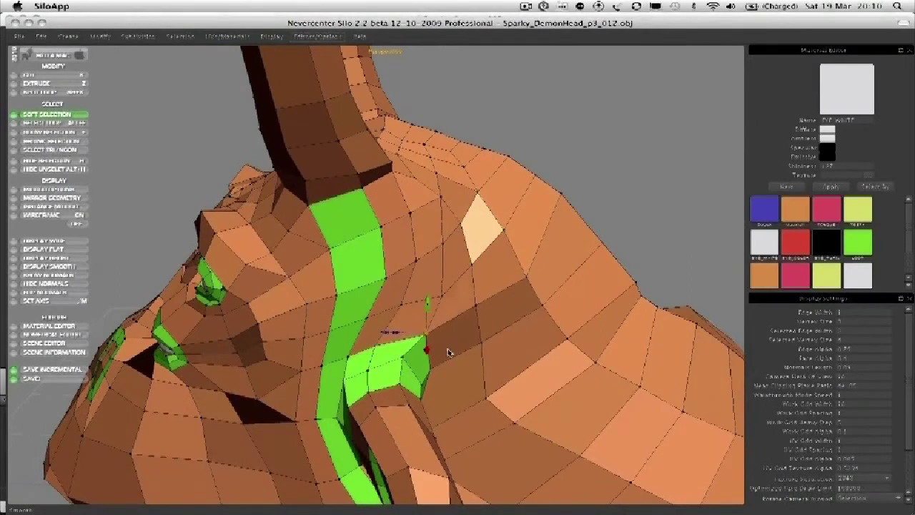
drag(463, 346, 377, 277)
Step: Select the band of faces between the upper and lower eyes on the side that has the eyeballs
middle_drag(459, 353, 340, 301)
key(d)
click(499, 312)
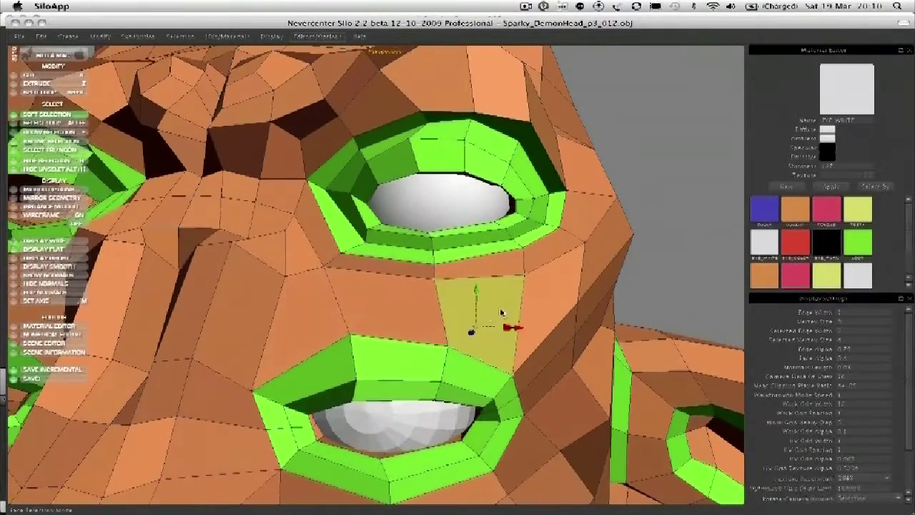
middle_drag(486, 299, 382, 301)
shift+click(399, 295)
shift+click(357, 313)
click(317, 299)
key(a)
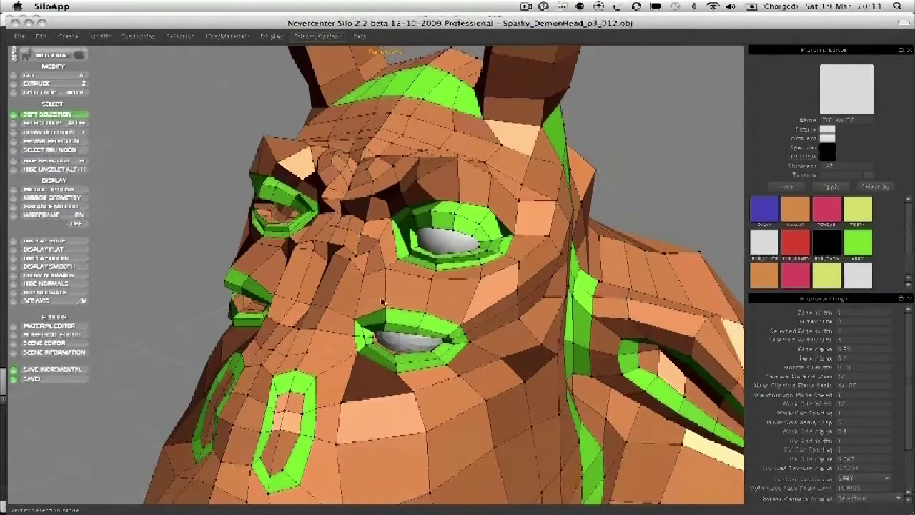
drag(370, 294, 448, 301)
middle_drag(448, 302, 432, 281)
shift+drag(475, 303, 489, 336)
middle_drag(489, 336, 425, 300)
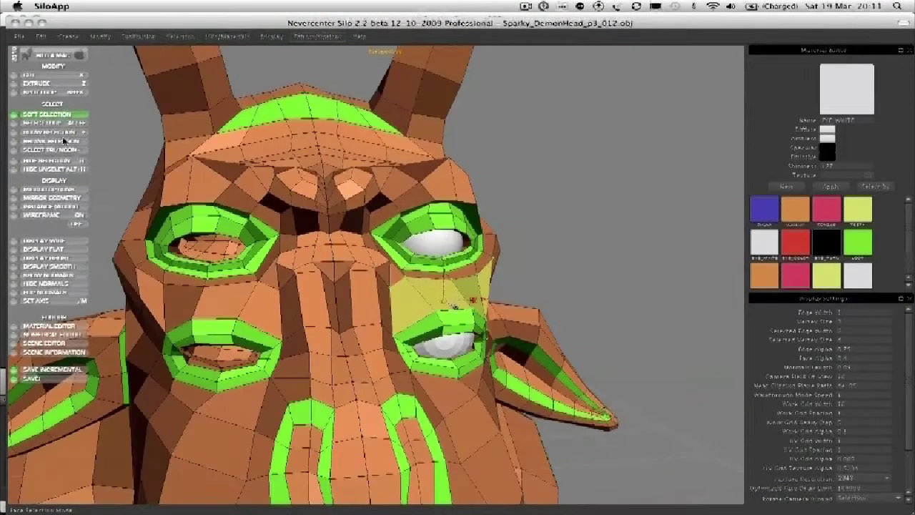
Step: Turn off soft selection, move the selected faces forward to overhang the lower eye, and smooth them
middle_drag(474, 243, 312, 262)
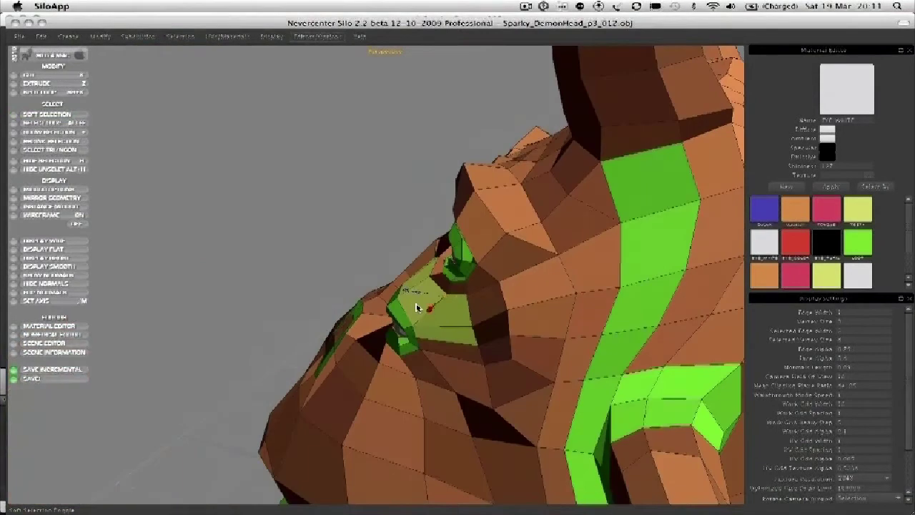
key(w)
drag(446, 336, 406, 320)
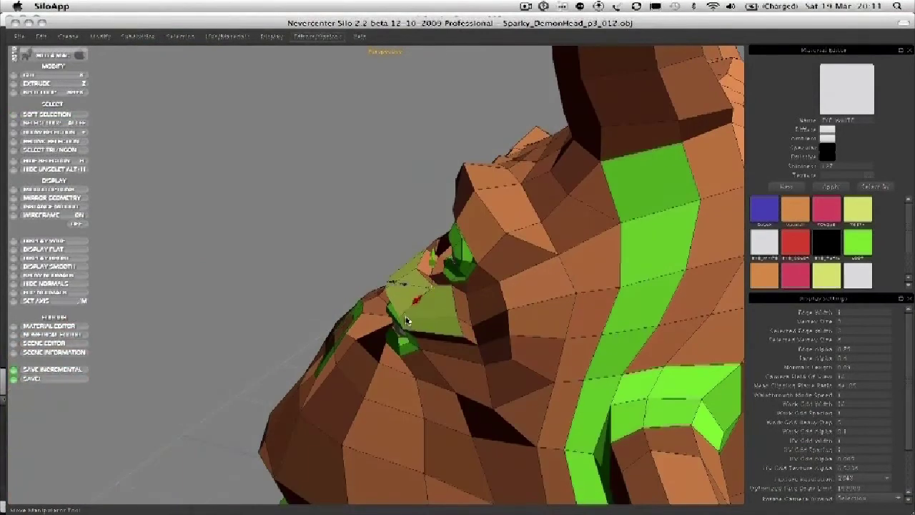
key(shift+s)
middle_drag(374, 298, 583, 294)
middle_drag(452, 300, 409, 291)
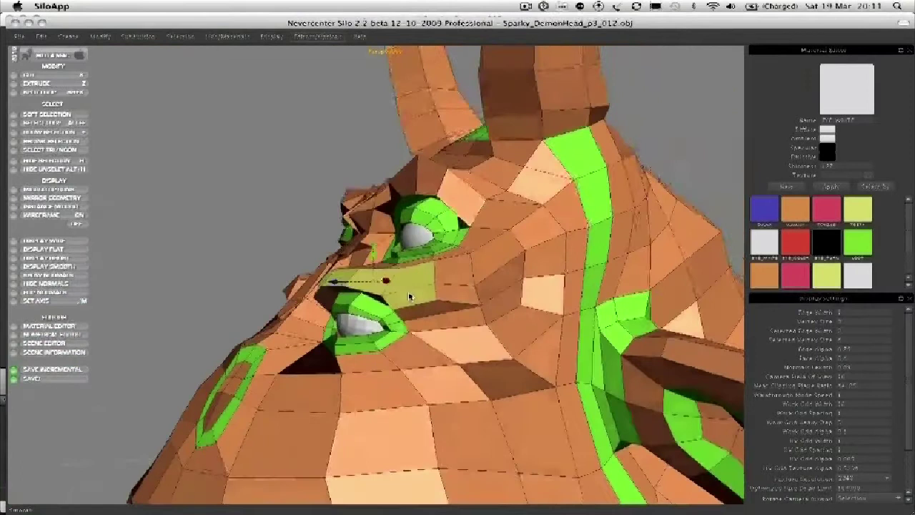
Step: Adjust the cheek vertices below and behind the outer corner of the lower eye
click(442, 361)
key(a)
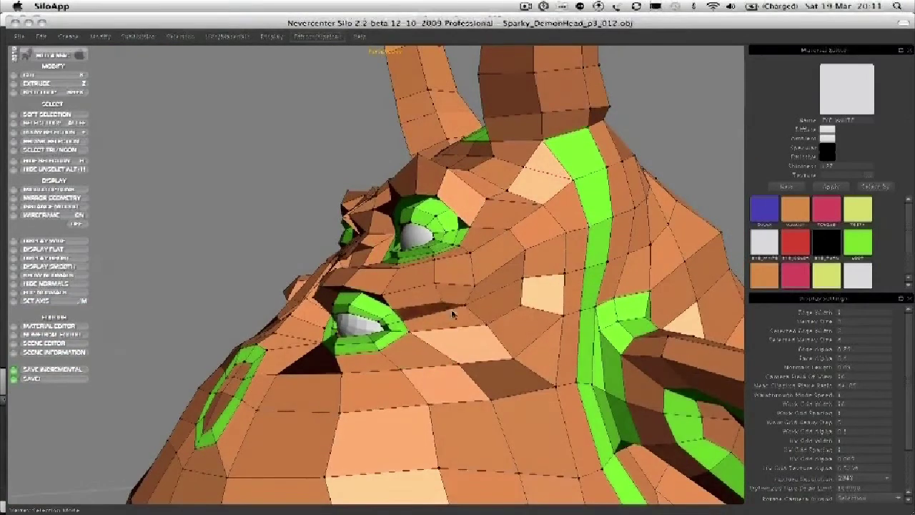
middle_drag(441, 341, 429, 361)
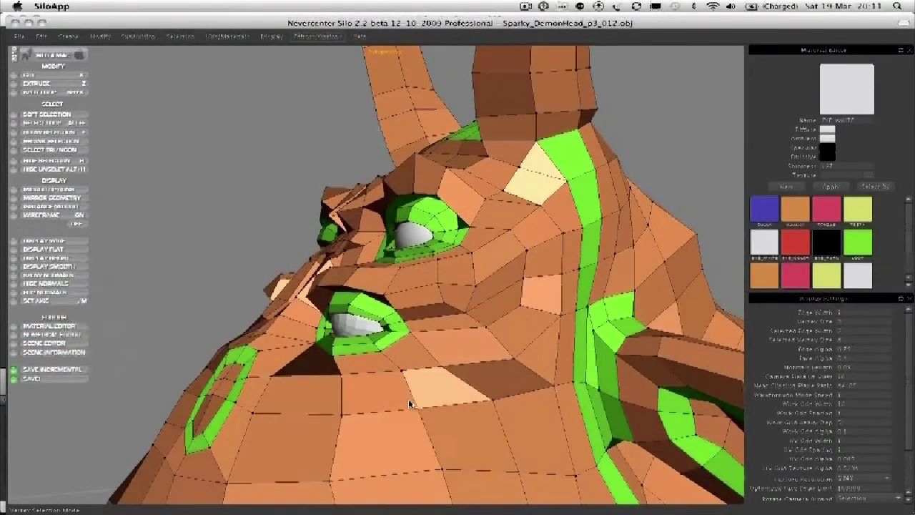
drag(481, 399, 445, 397)
mouse_move(401, 367)
mouse_down()
mouse_move(413, 374)
mouse_move(433, 360)
mouse_move(397, 371)
mouse_up()
Step: Delete the horizontal edge behind the lower eye's outer corner and cut a new edge between the vertices above and below it
middle_drag(412, 336, 433, 369)
key(s)
click(451, 355)
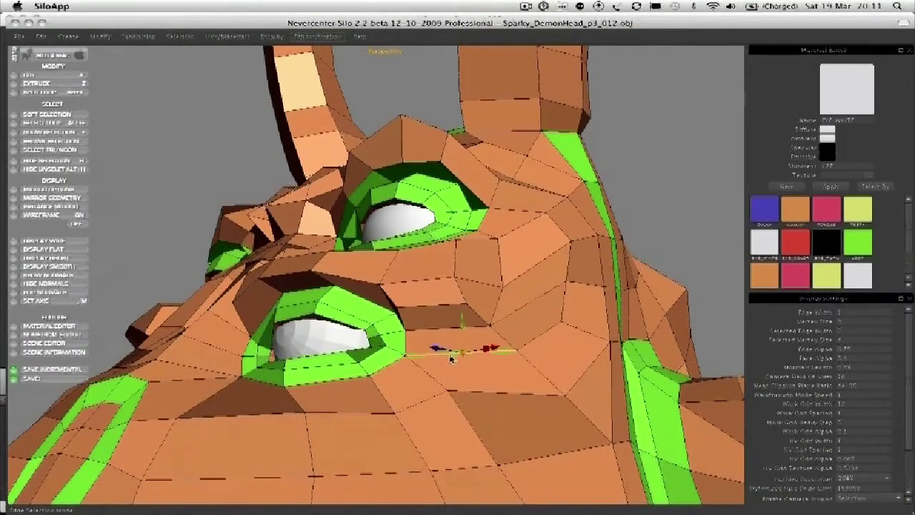
key(Delete)
key(a)
click(488, 327)
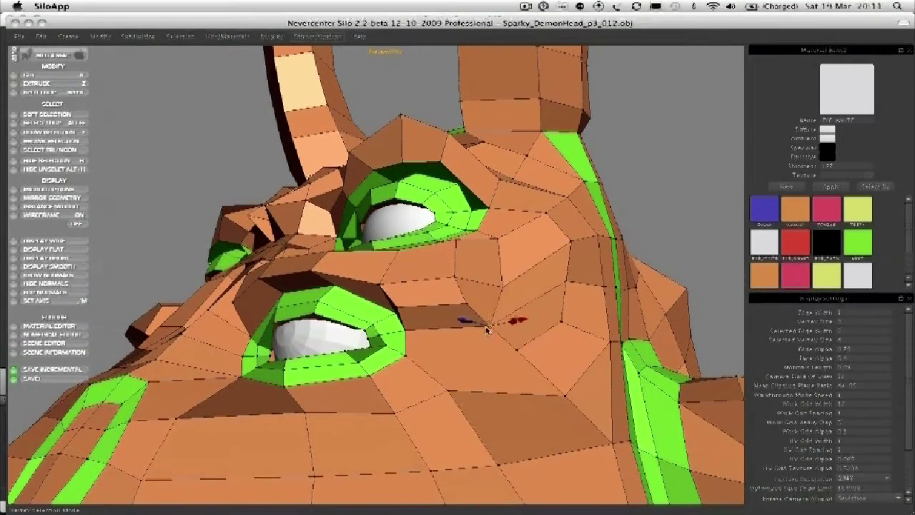
shift+click(451, 388)
key(Delete)
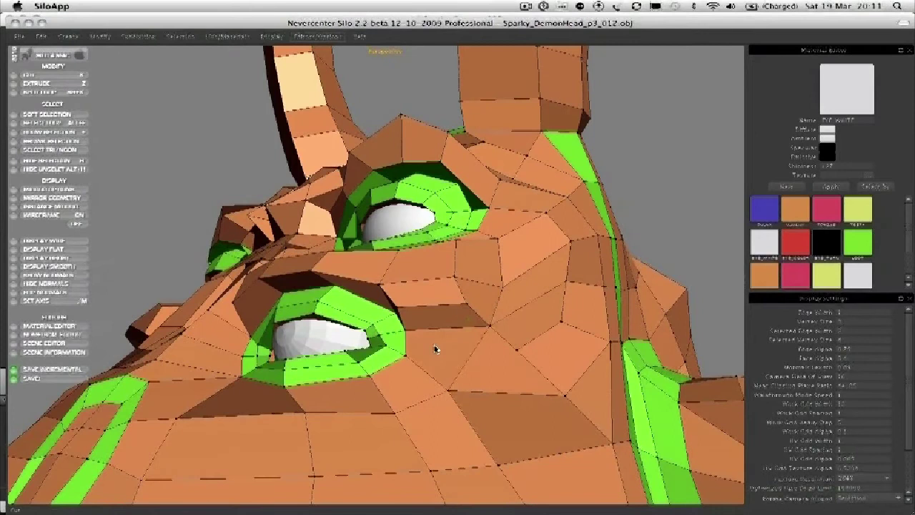
Step: Reposition the cheek vertices between the lower eye's outer corner and the green strip in front of the ear
key(a)
drag(467, 312, 450, 289)
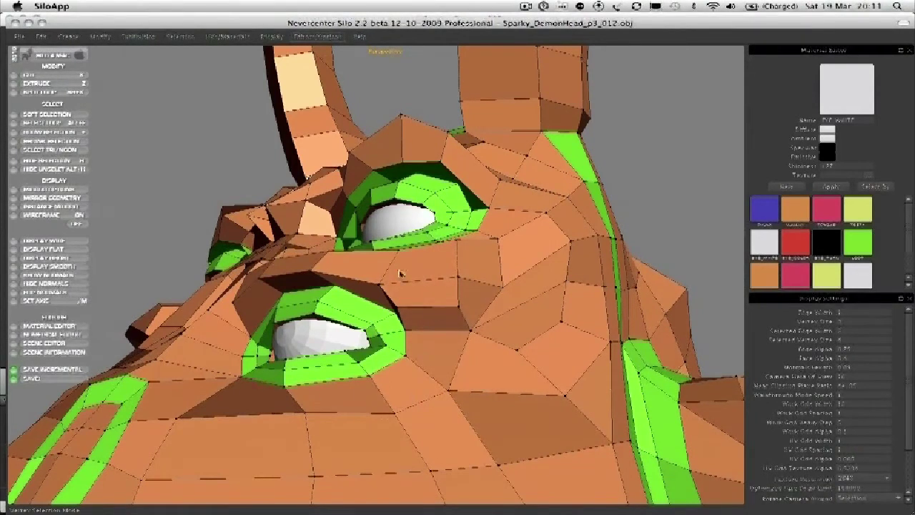
middle_drag(472, 327, 411, 387)
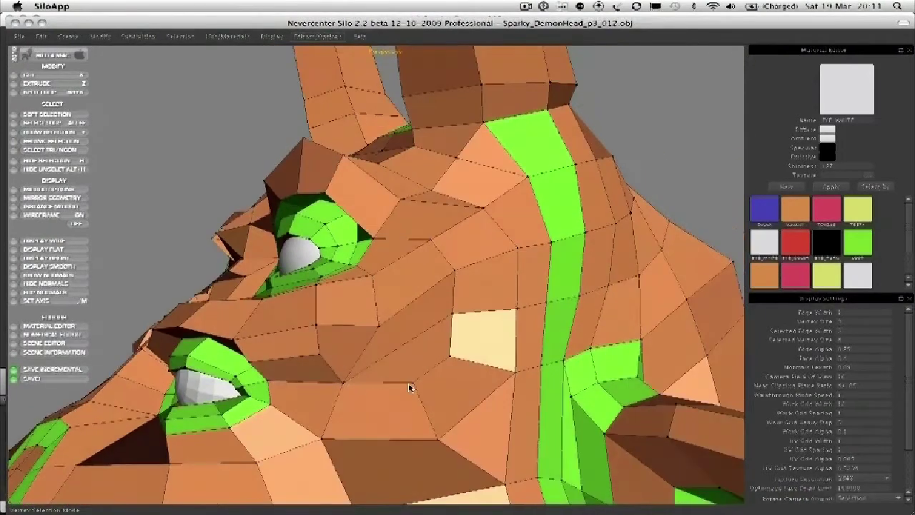
drag(413, 382, 419, 388)
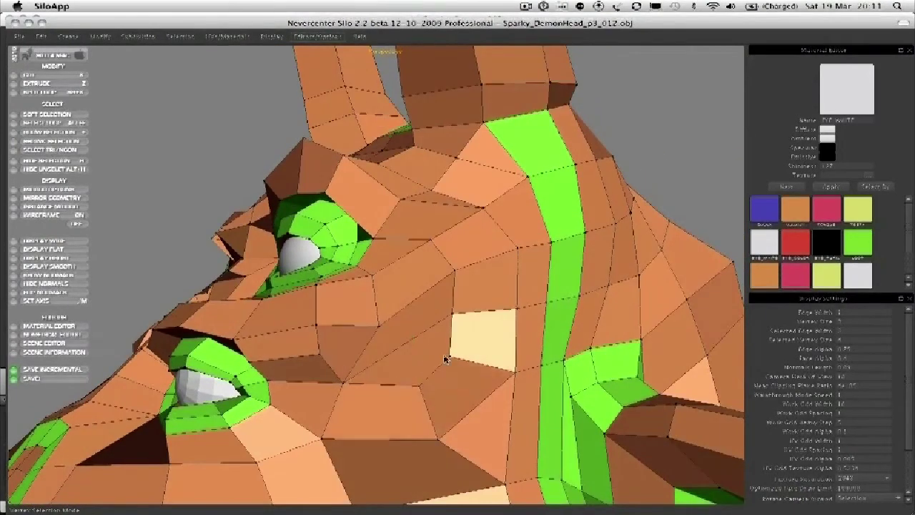
drag(449, 358, 450, 352)
drag(455, 311, 478, 309)
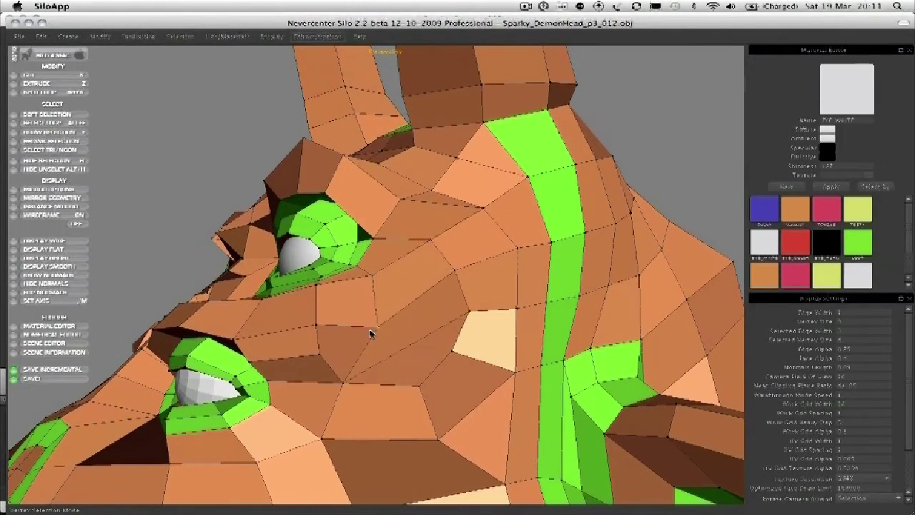
Step: Remove the long diagonal edge across the cheek and cut a new edge connecting the vertices on either side of it
key(s)
click(413, 346)
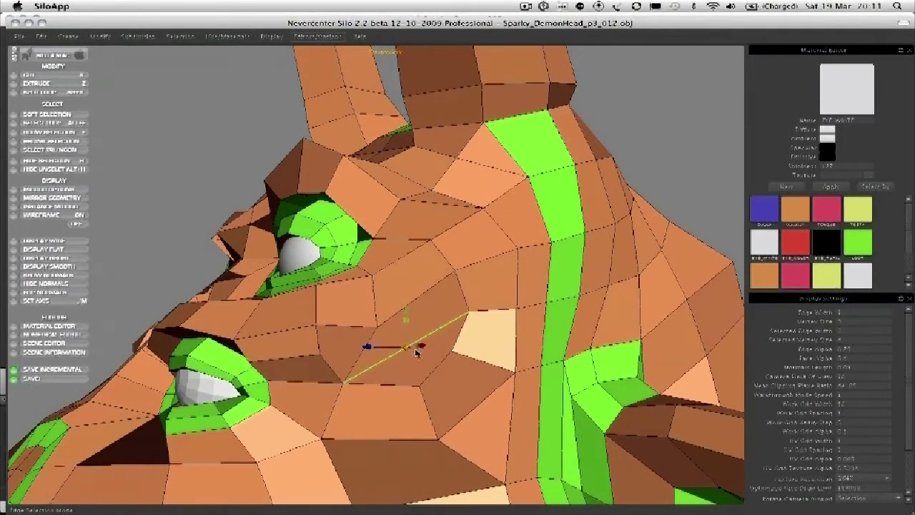
key(a)
click(377, 335)
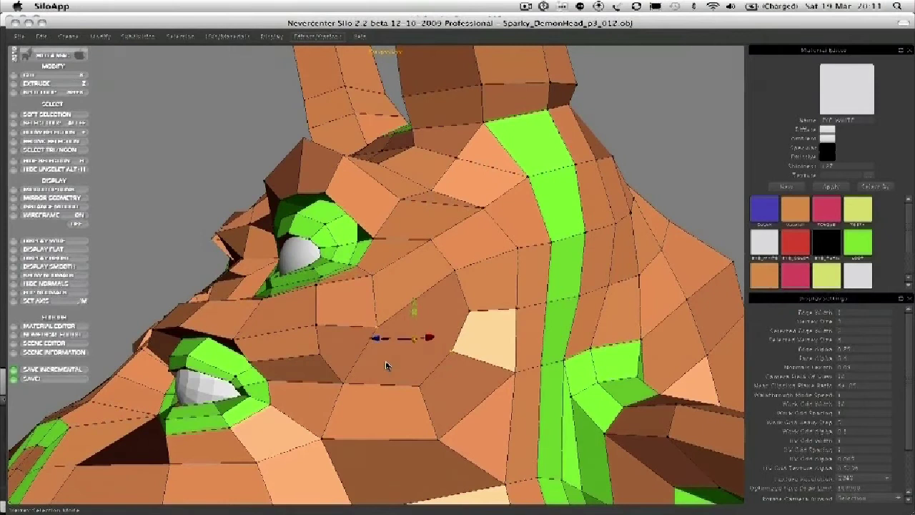
key(Delete)
Step: Move the vertices around the rerouted cheek edge to even out the surrounding faces
drag(319, 357, 305, 351)
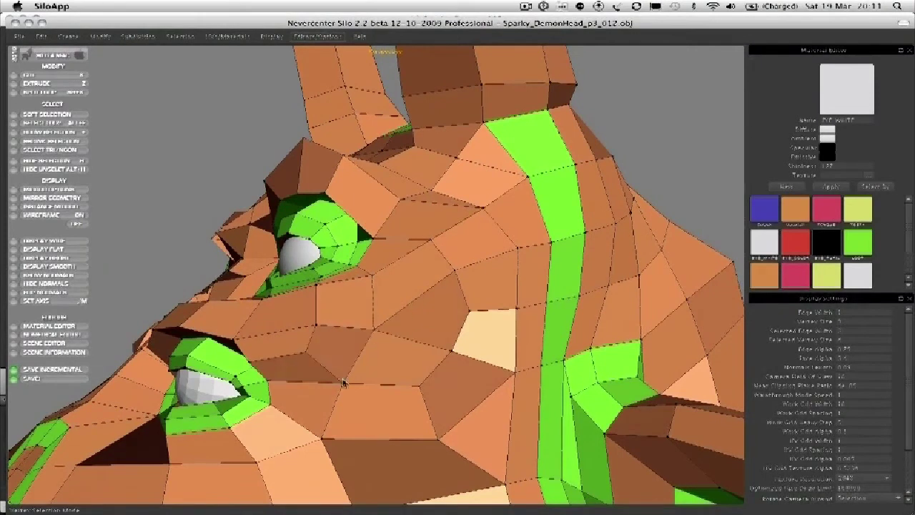
mouse_move(419, 386)
mouse_down()
mouse_move(431, 373)
mouse_move(421, 372)
mouse_move(425, 388)
mouse_up()
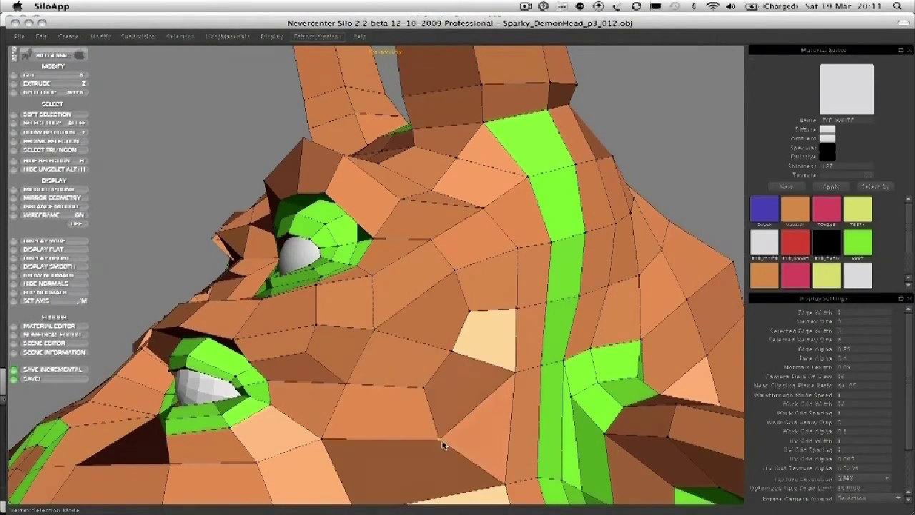
drag(440, 439, 452, 433)
Step: Highlight the edges meeting at the cheek vertex below the upper eye's outer corner and examine the surrounding edge flow
alt+drag(375, 319, 317, 376)
alt+right_drag(317, 376, 333, 367)
key(s)
alt+right_drag(384, 351, 310, 343)
click(309, 342)
shift+click(289, 371)
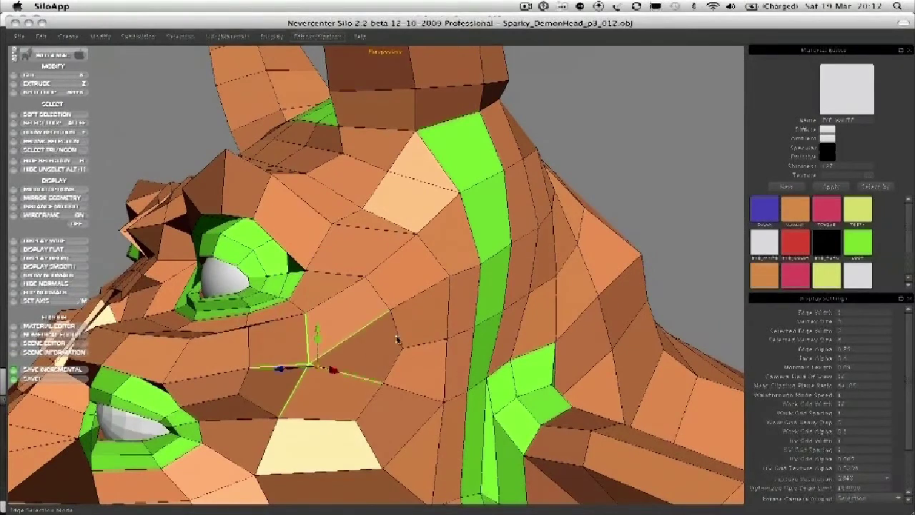
middle_drag(333, 379, 316, 367)
alt+drag(317, 367, 316, 388)
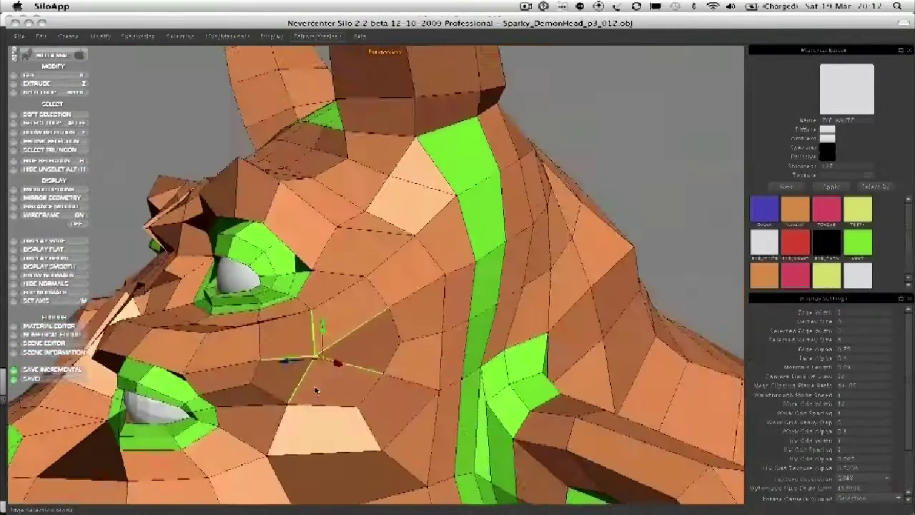
alt+middle_drag(317, 388, 348, 308)
alt+right_drag(347, 308, 352, 323)
mouse_move(353, 312)
middle_down()
mouse_move(374, 298)
mouse_move(319, 313)
mouse_move(373, 315)
mouse_move(340, 314)
mouse_move(361, 306)
mouse_move(336, 313)
middle_up()
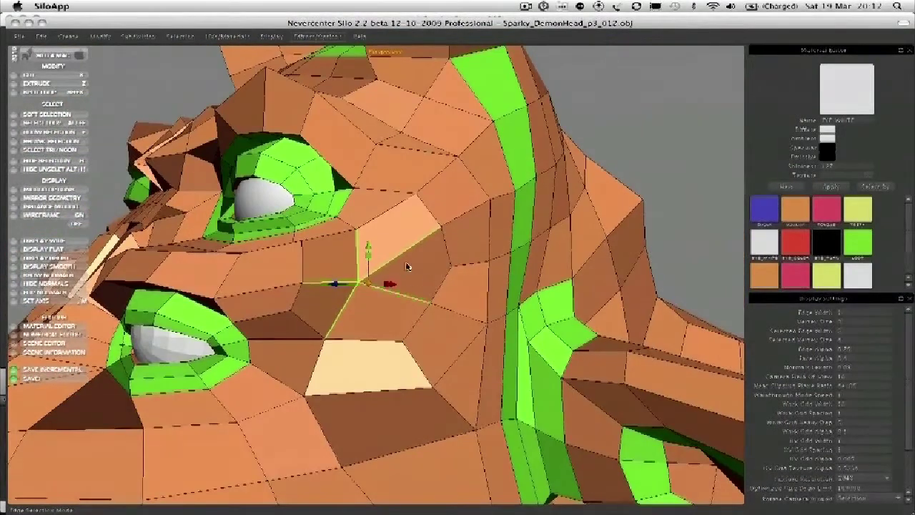
middle_drag(406, 267, 445, 267)
click(666, 108)
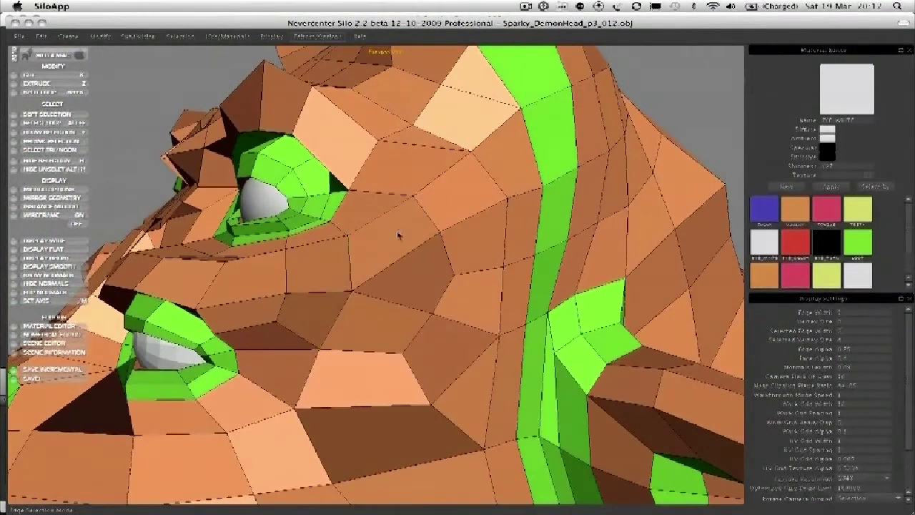
Step: Delete the two edges running down and backwards from the cheek vertex below the upper eye's outer corner
key(a)
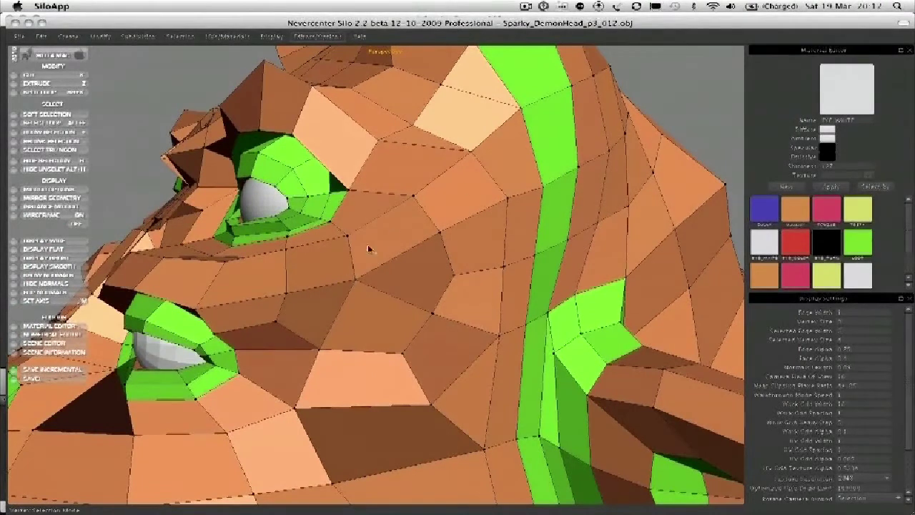
middle_drag(368, 248, 279, 290)
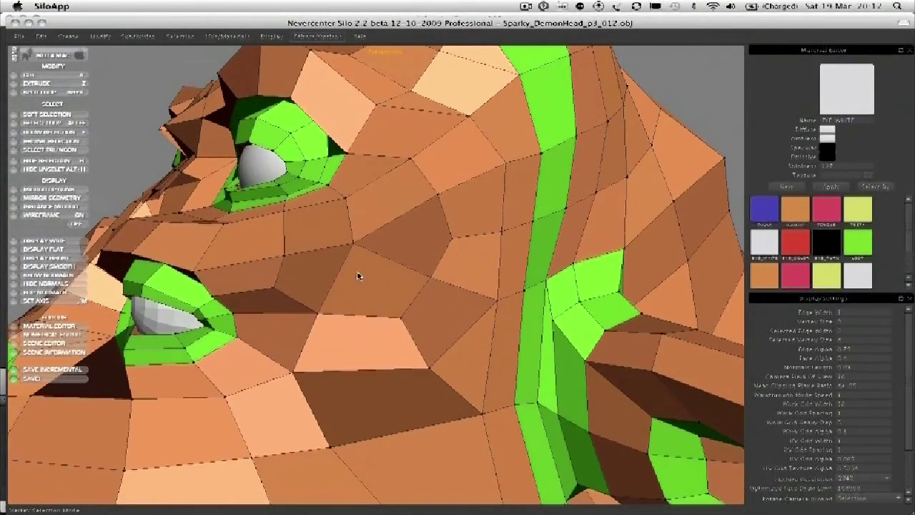
scroll(358, 276, up, 3)
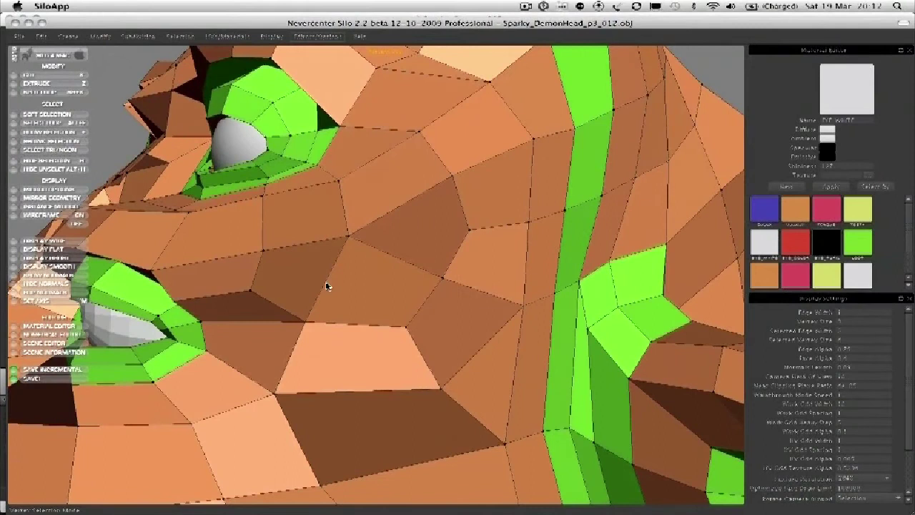
key(s)
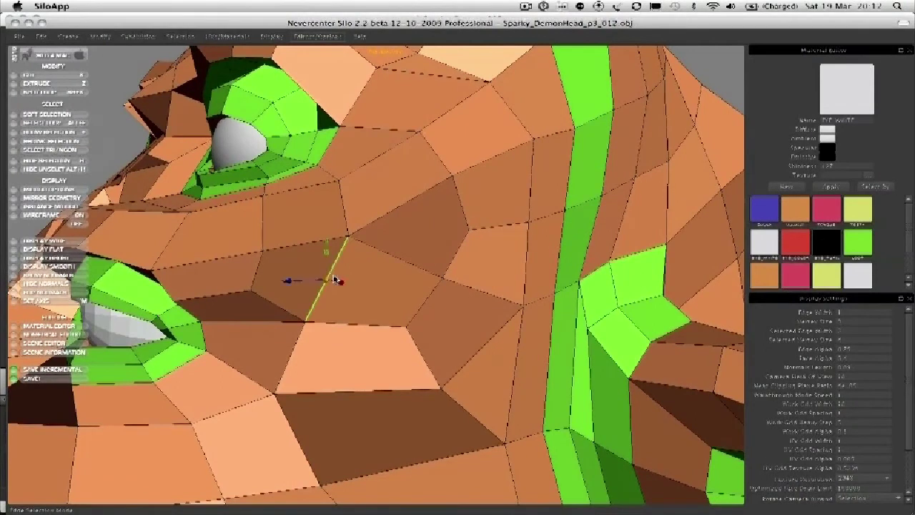
key(Delete)
click(373, 269)
key(Delete)
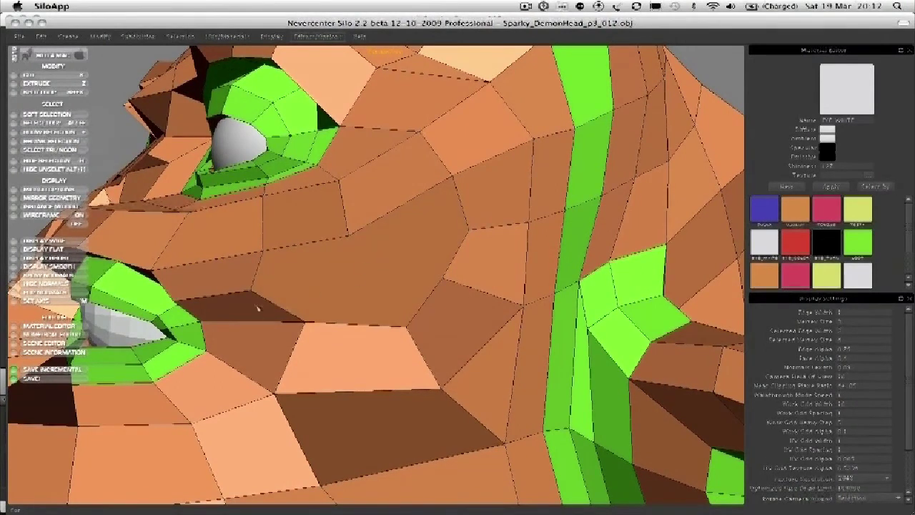
Step: Cut a new edge row across the open cheek face, joining it to the vertex above and the vertex at the rear of the cheek
click(252, 292)
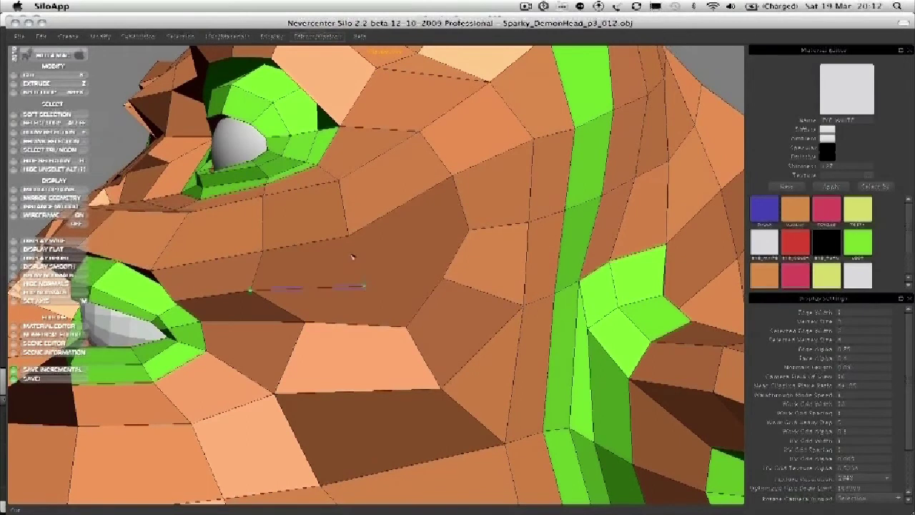
key(Delete)
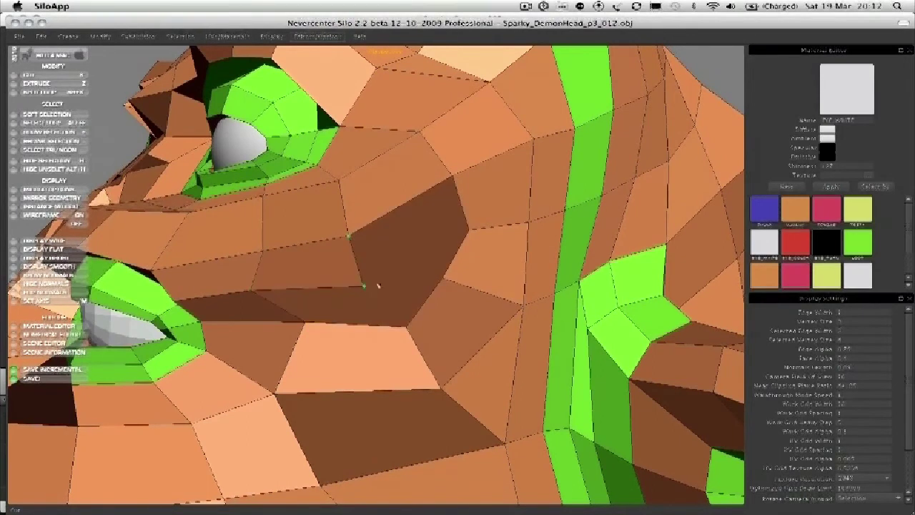
click(471, 232)
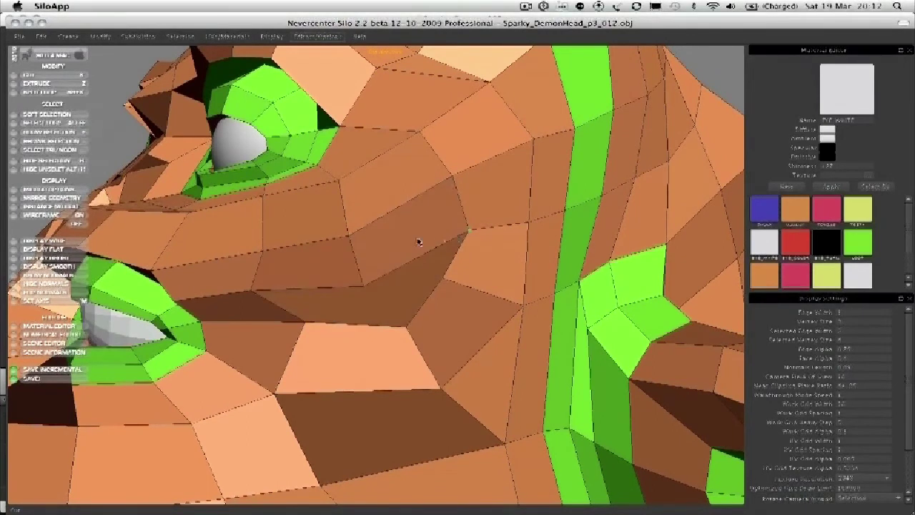
Step: Raise the new cheek vertex and pull the lower cheek vertex forward towards the lower eye
key(a)
drag(365, 286, 368, 272)
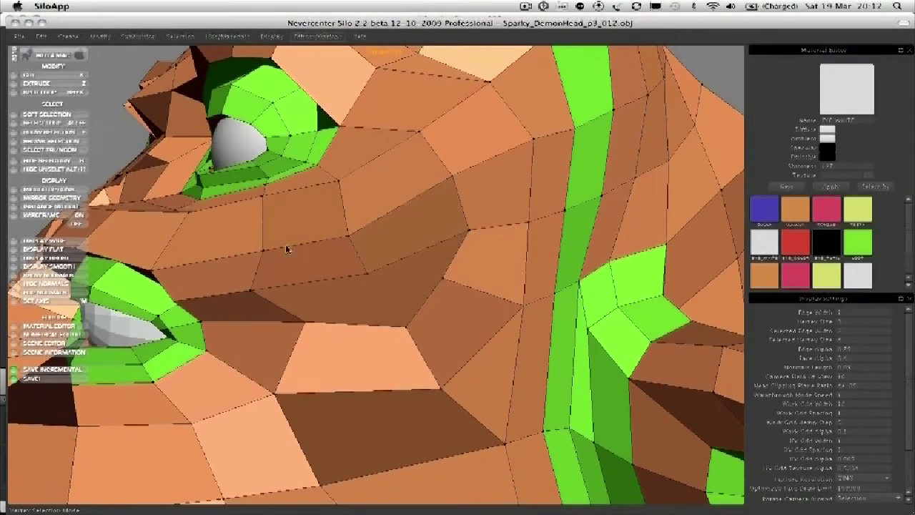
drag(296, 330, 258, 339)
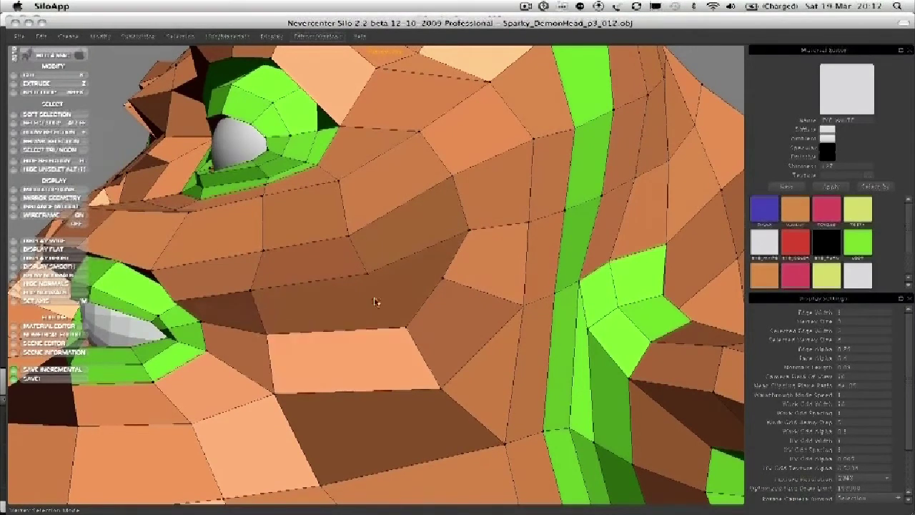
Step: Connect the raised cheek vertex to the corner vertex below and behind it with a new edge
click(372, 275)
shift+click(409, 330)
key(x)
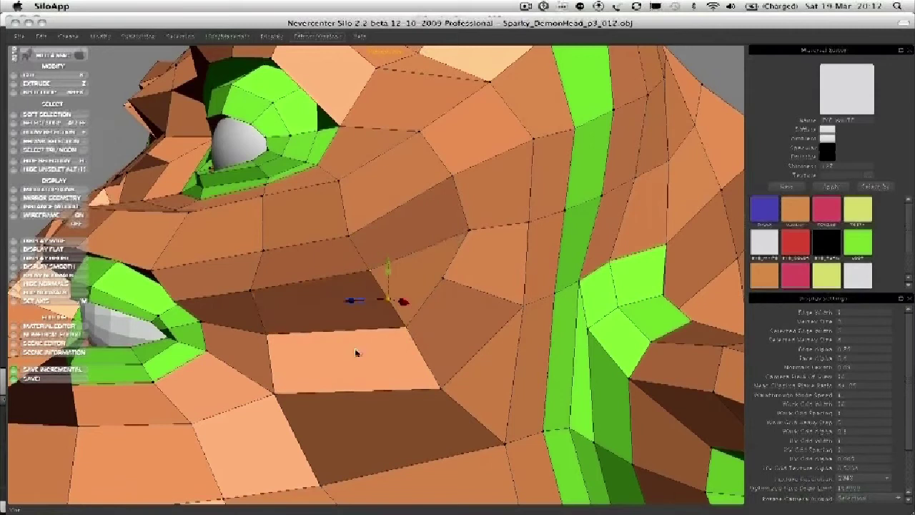
Step: Reposition the cheek vertices around the new connecting edge to even out the faces behind and between the two eyes
key(a)
drag(400, 330, 393, 329)
drag(436, 284, 475, 271)
drag(359, 245, 388, 238)
drag(302, 262, 327, 253)
drag(286, 303, 309, 301)
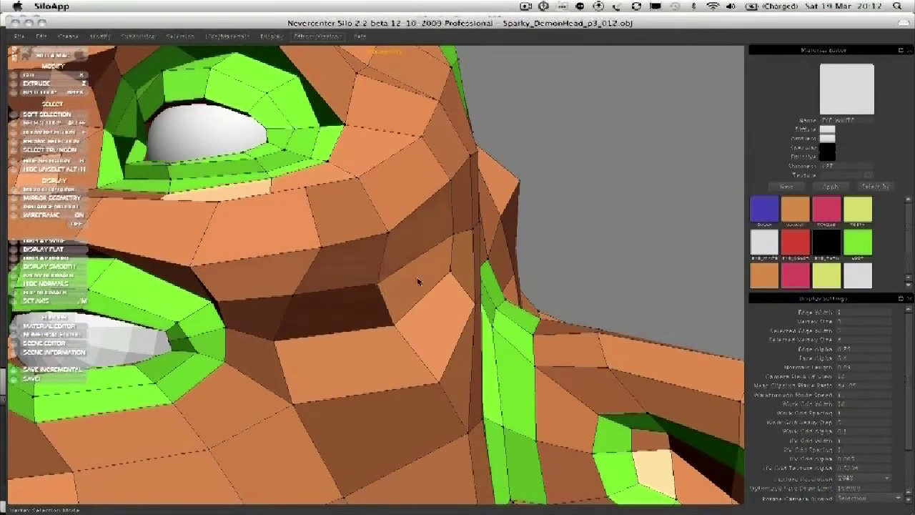
middle_drag(420, 280, 339, 293)
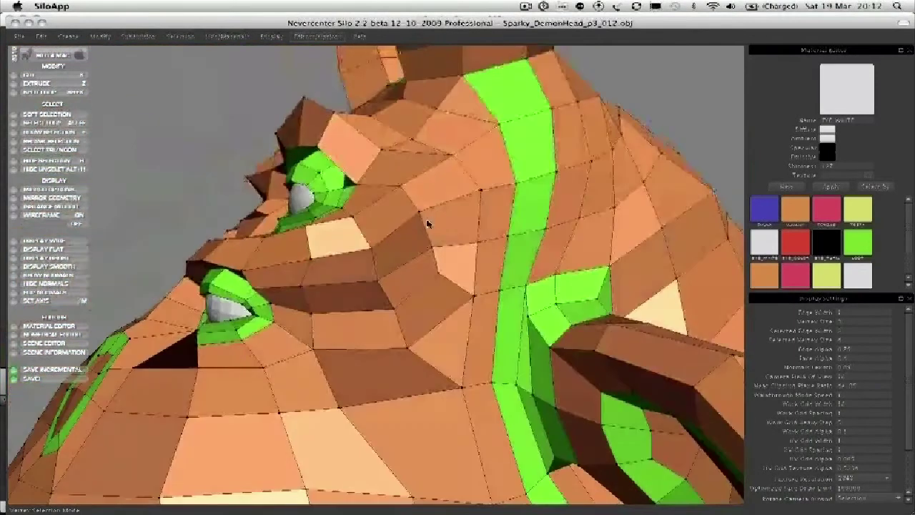
drag(380, 253, 374, 249)
middle_drag(374, 249, 420, 212)
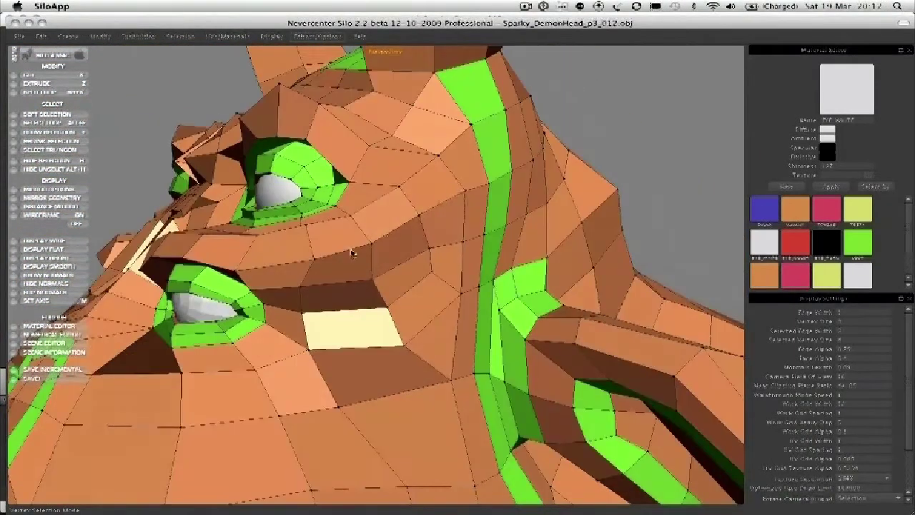
Step: Reroute the topology behind the upper eye's outer corner by cutting a new edge and deleting the old edge above it
middle_drag(326, 275, 371, 258)
scroll(366, 289, up, 4)
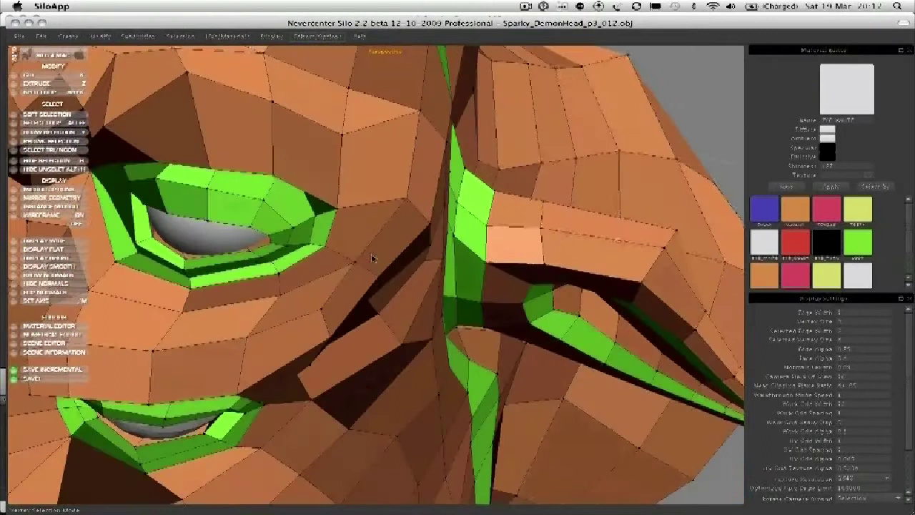
middle_drag(341, 286, 318, 313)
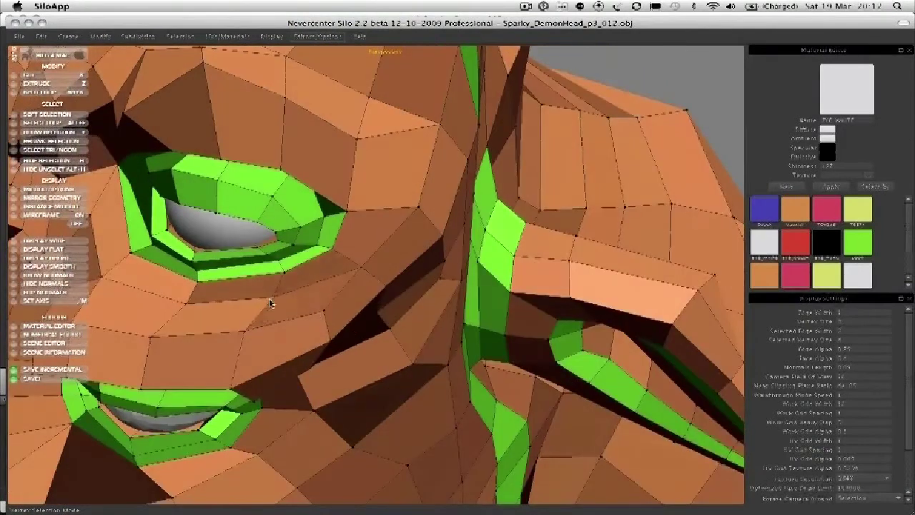
mouse_move(315, 345)
middle_down()
mouse_move(365, 333)
mouse_move(348, 319)
mouse_move(322, 330)
middle_up()
middle_drag(308, 366, 422, 317)
scroll(212, 294, down, 3)
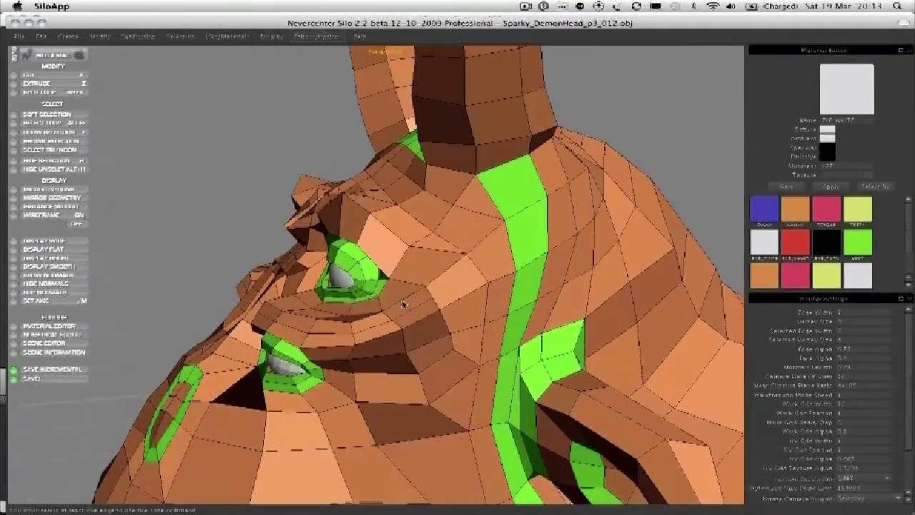
click(495, 282)
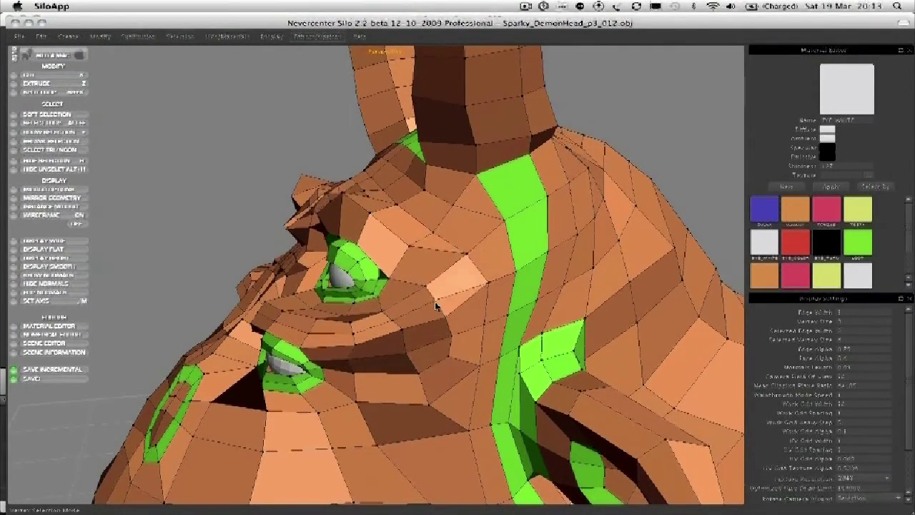
alt+drag(436, 307, 443, 309)
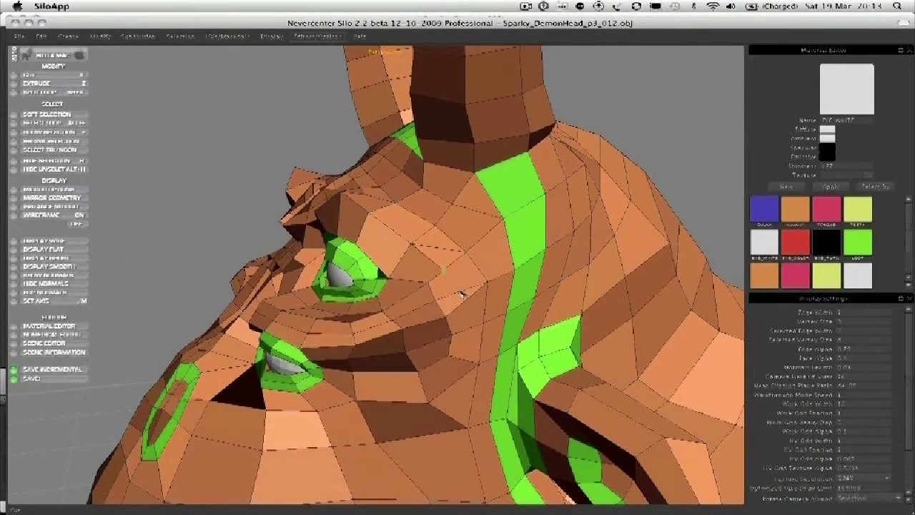
key(s)
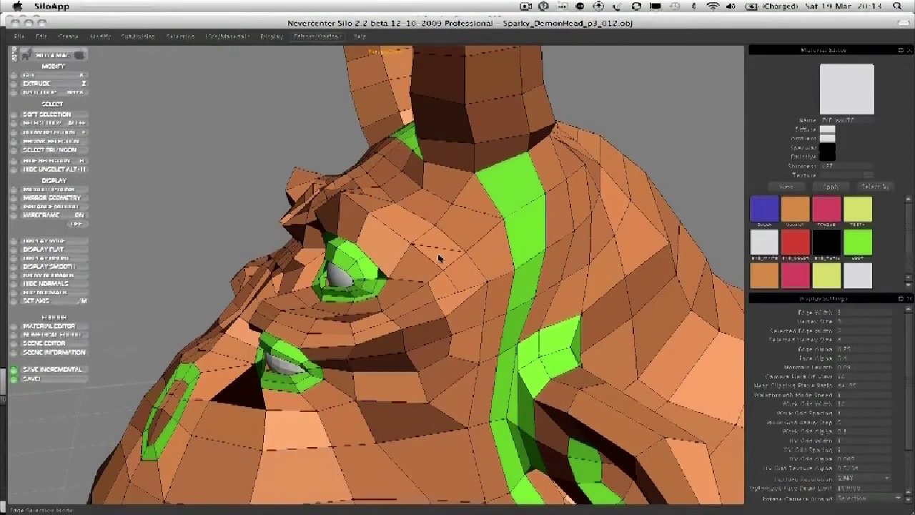
click(439, 249)
key(Delete)
key(a)
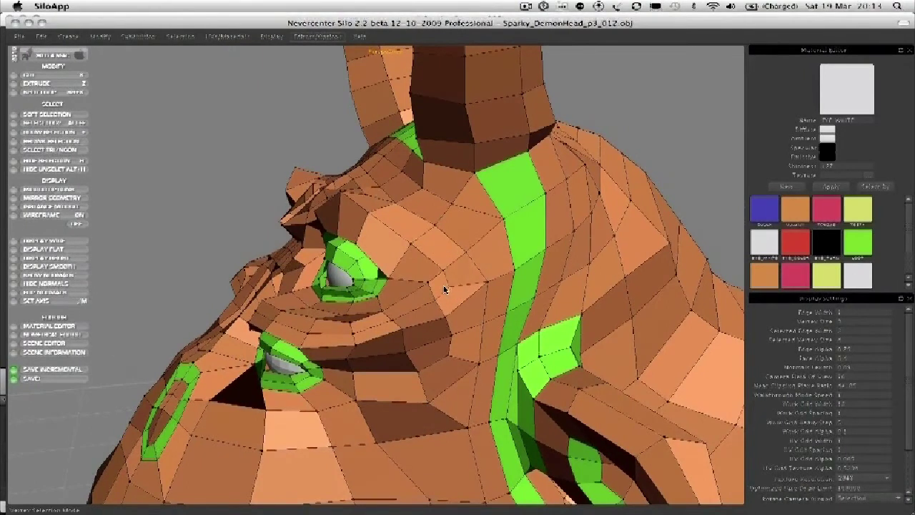
Step: Smooth the vertices behind the upper eye's outer corner several times to relax the rerouted faces
middle_drag(444, 348, 450, 357)
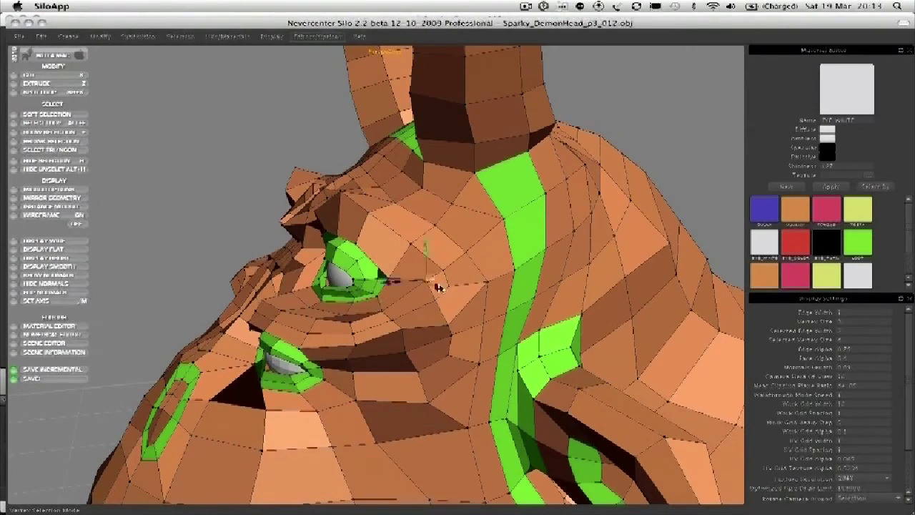
key(shift+s)
key(shift+s)
key(shift+s)
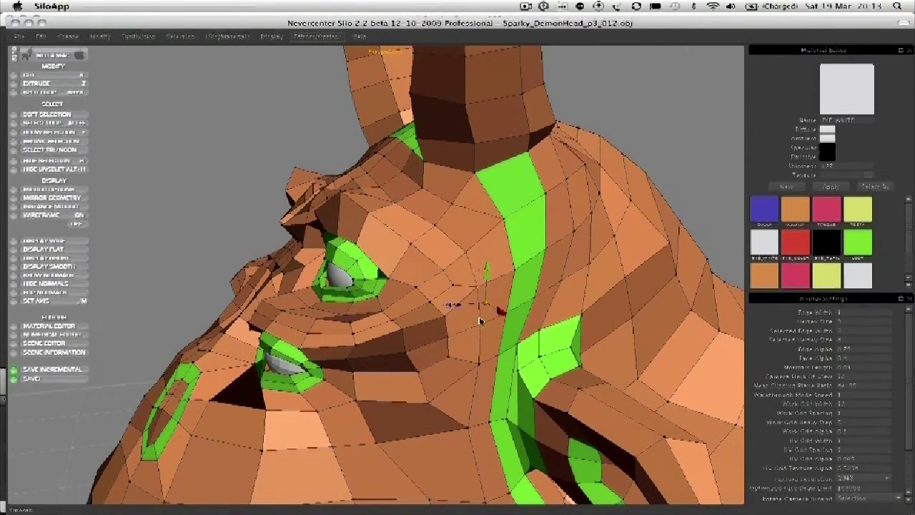
Step: Select the face loop running through the strip between the upper and lower eyes and examine its path around the head
middle_drag(447, 347, 484, 354)
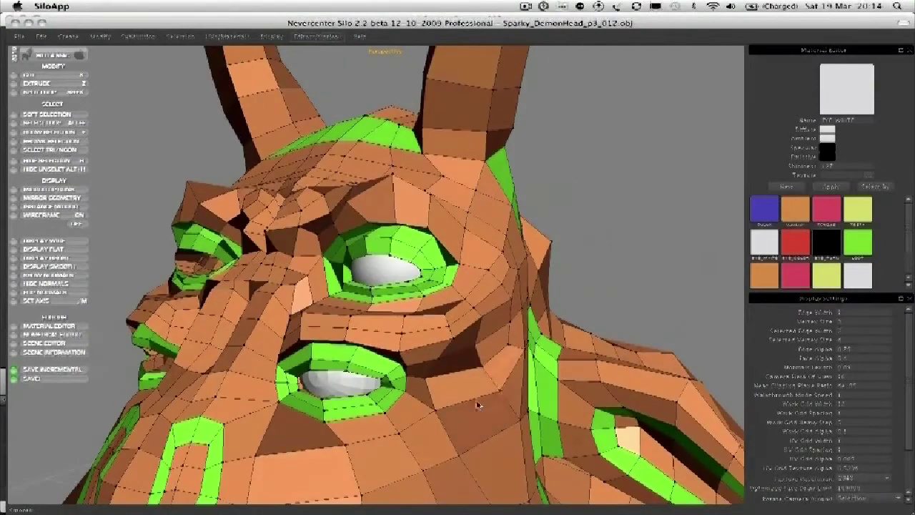
middle_drag(472, 399, 312, 331)
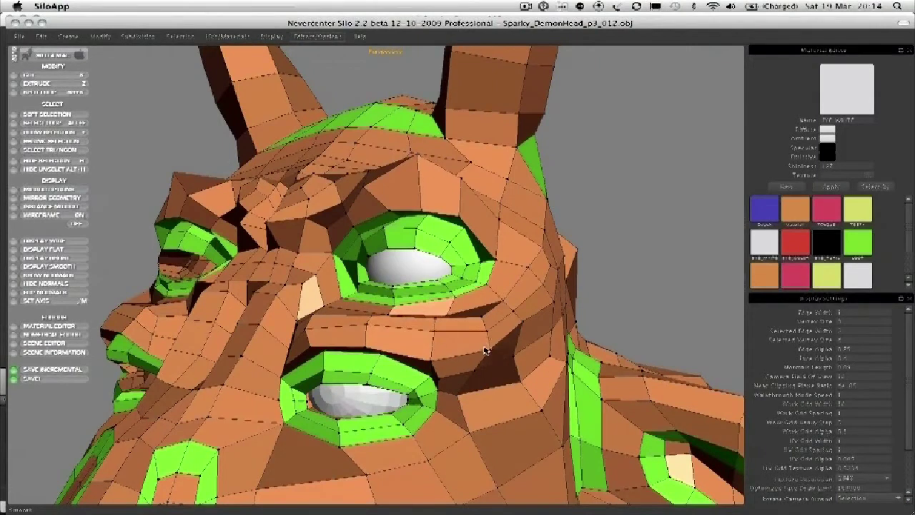
middle_drag(488, 355, 470, 365)
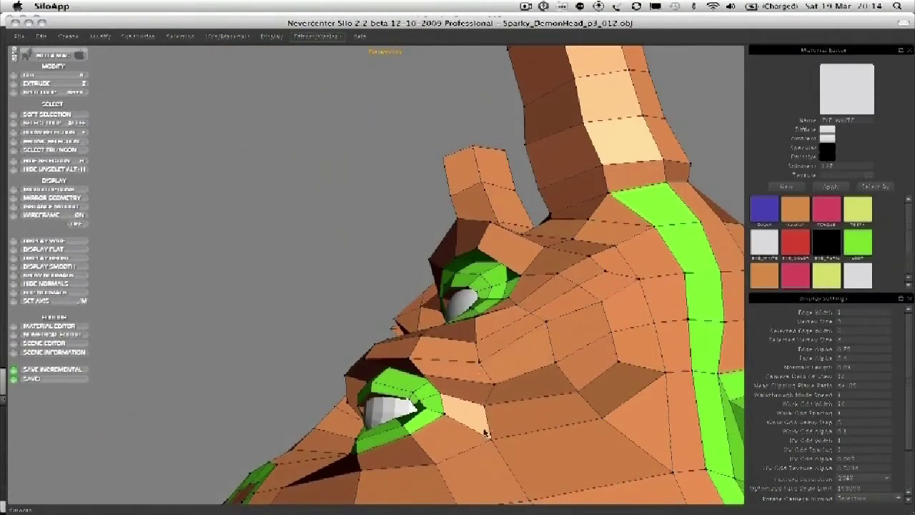
middle_drag(439, 439, 352, 357)
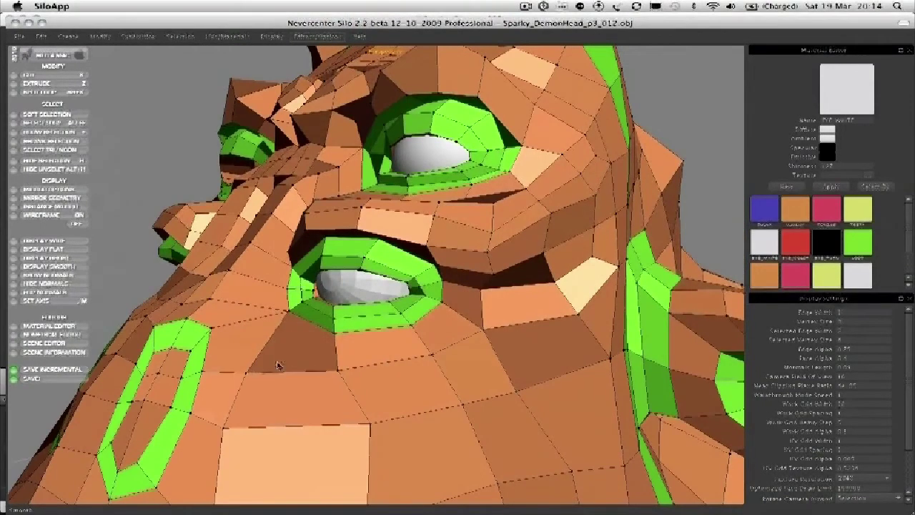
middle_drag(279, 367, 448, 208)
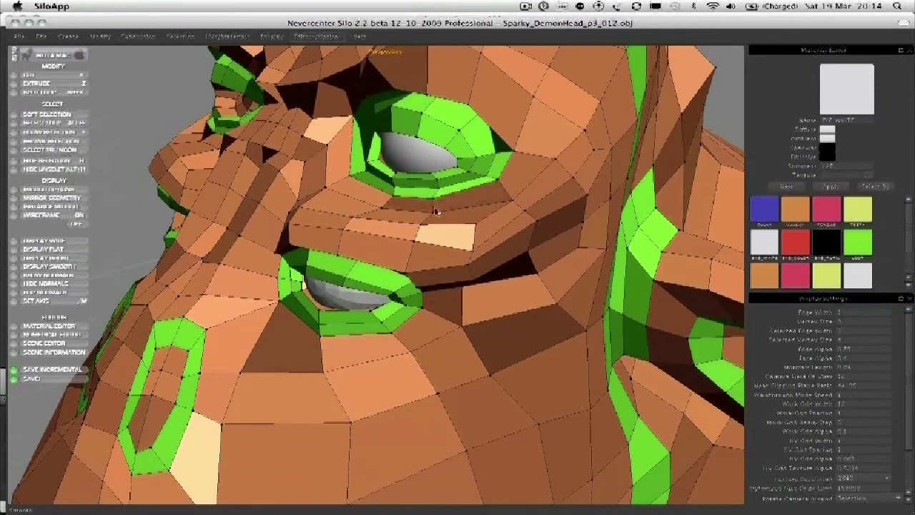
alt+drag(468, 256, 441, 270)
key(d)
click(456, 233)
shift+click(447, 262)
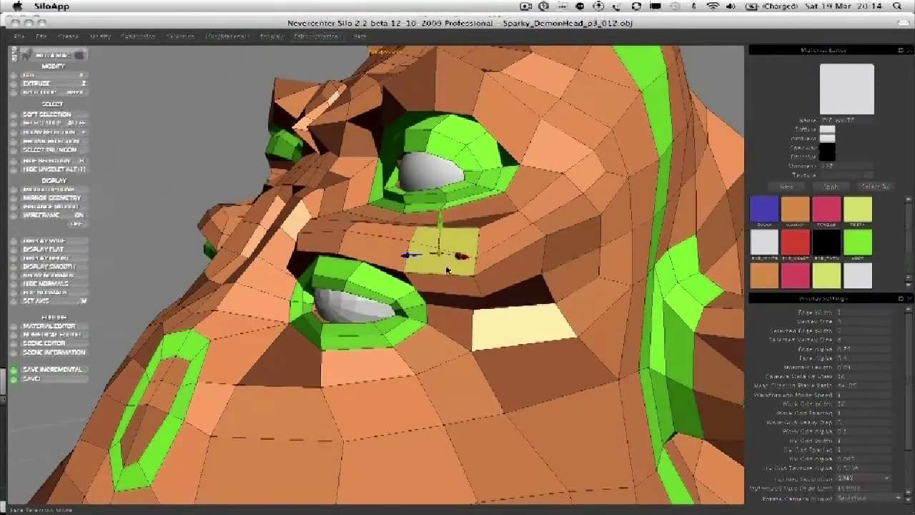
click(460, 235)
shift+click(450, 271)
key(alt+e)
alt+right_drag(474, 260, 419, 289)
alt+drag(419, 288, 397, 268)
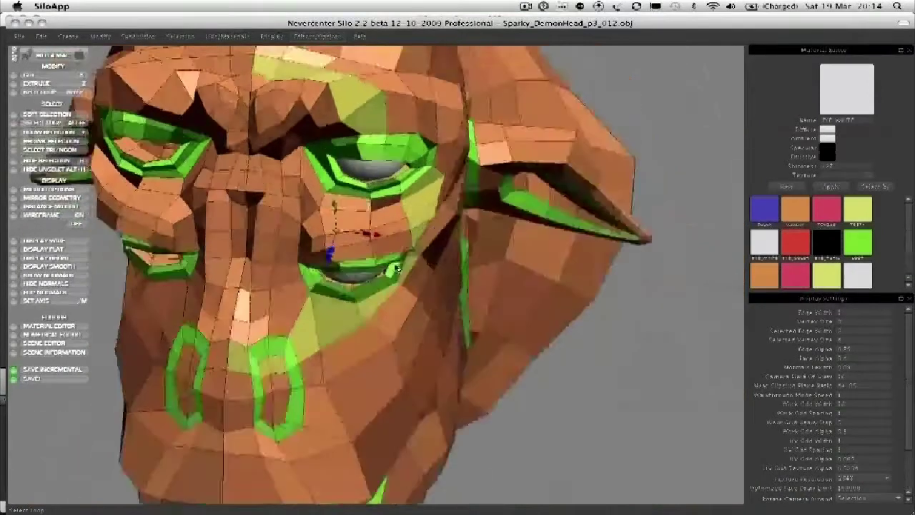
middle_drag(397, 269, 402, 240)
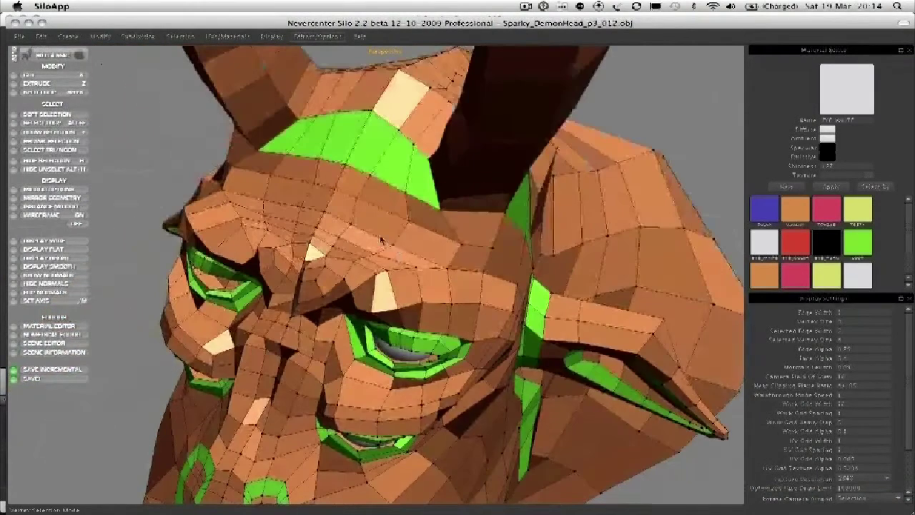
Step: Move the selected mesh point on the muzzle below the lower eye slightly downwards
middle_drag(324, 215, 489, 363)
drag(477, 344, 477, 354)
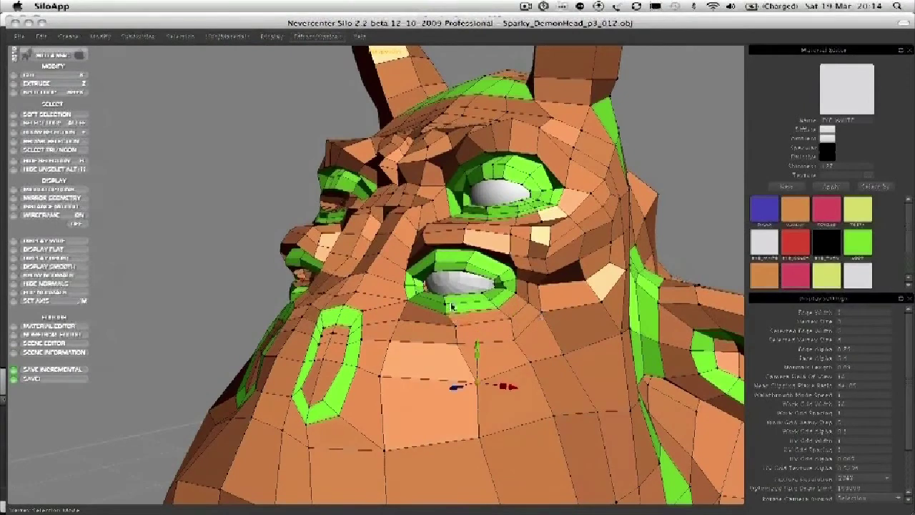
middle_drag(232, 231, 356, 282)
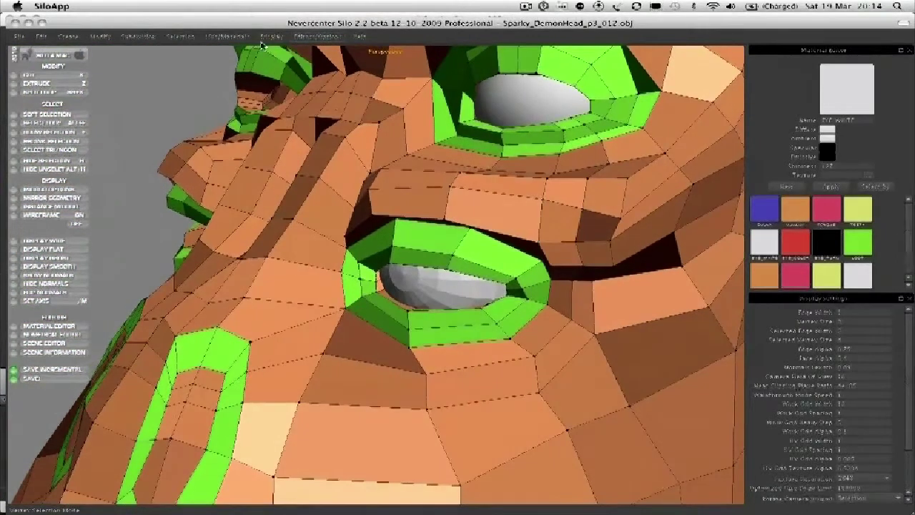
drag(258, 27, 251, 21)
Step: Split the green face ring around the long slit on the muzzle with an additional edge loop
middle_drag(315, 158, 429, 219)
scroll(342, 216, down, 6)
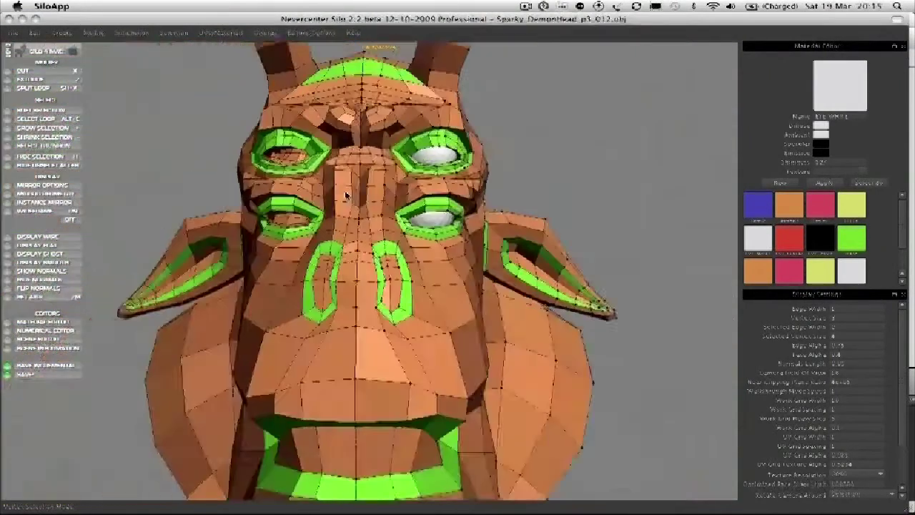
middle_drag(348, 196, 492, 234)
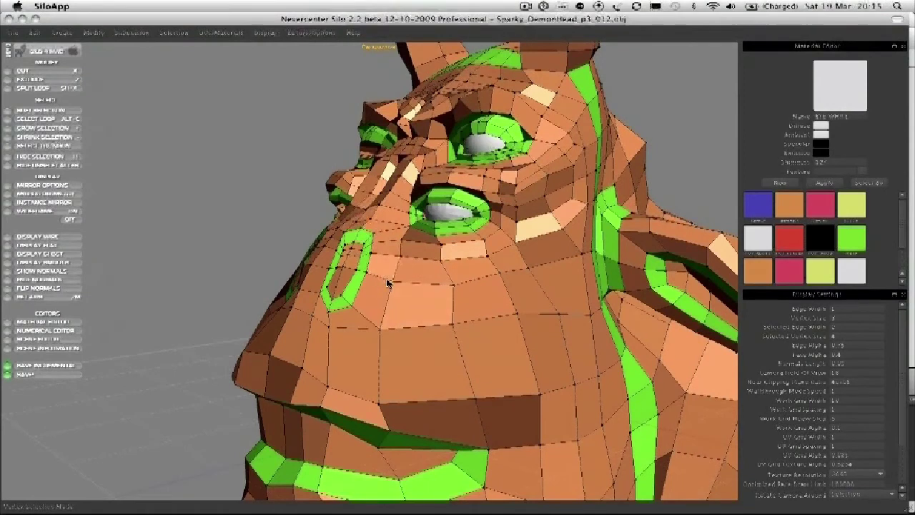
middle_drag(387, 283, 404, 269)
middle_drag(330, 270, 383, 248)
scroll(453, 251, up, 5)
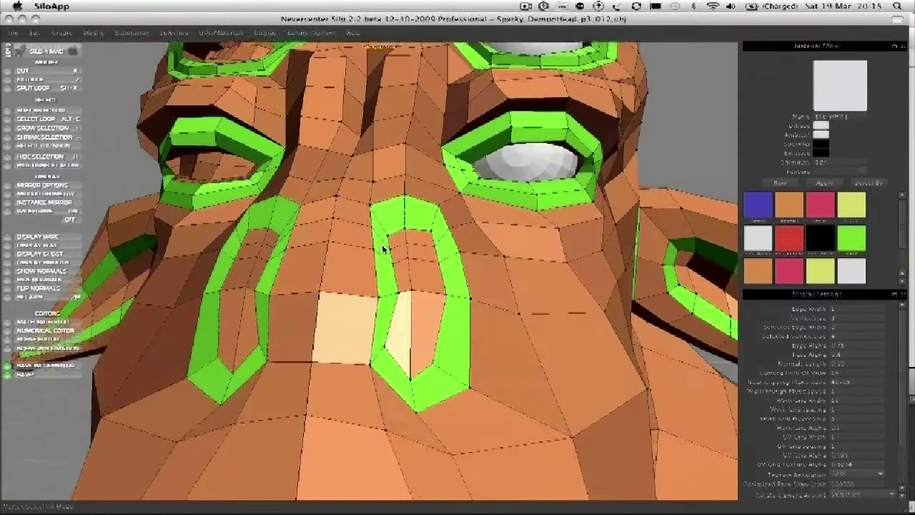
key(d)
click(394, 238)
click(419, 210)
shift+click(390, 211)
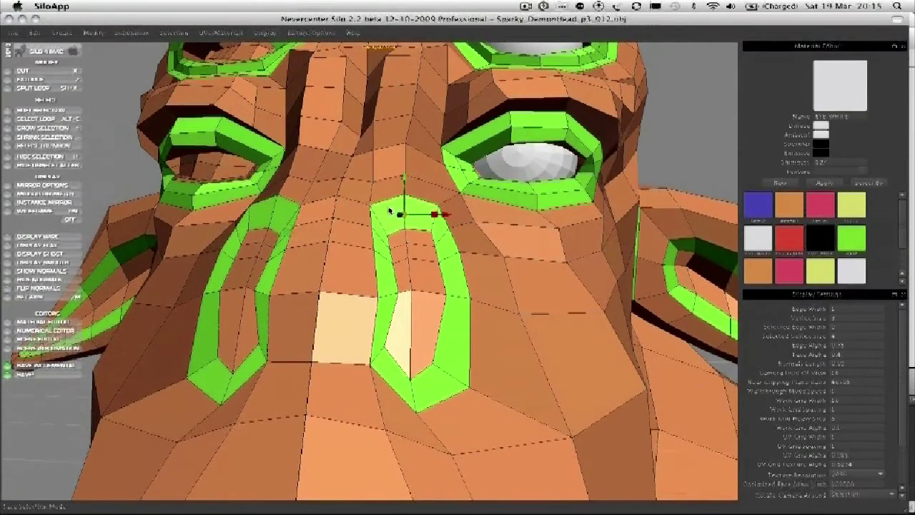
key(shift+x)
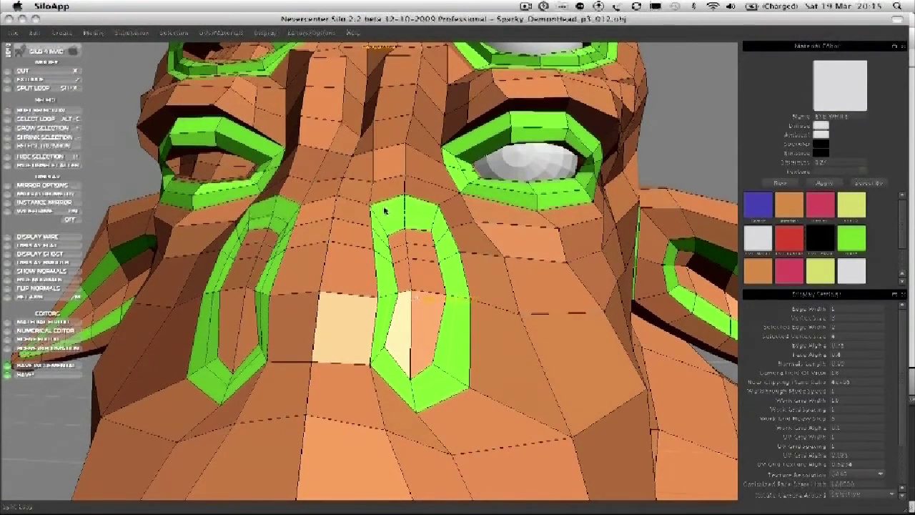
Step: Push the upper faces inside the long muzzle slit inwards to recess the opening
click(405, 247)
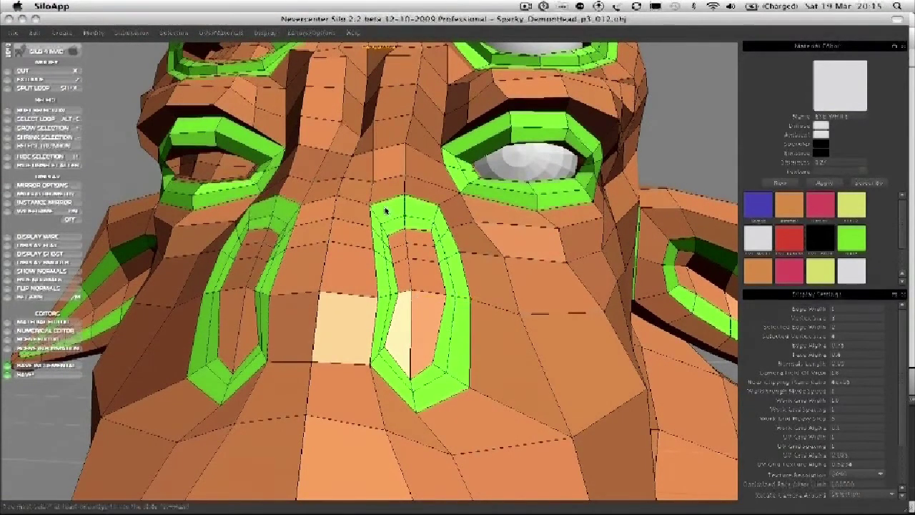
click(419, 250)
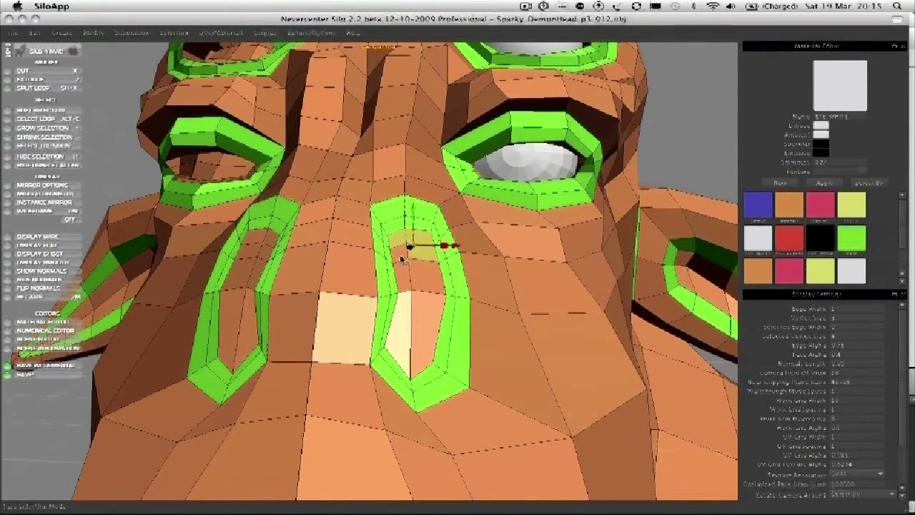
shift+click(403, 309)
middle_drag(411, 314, 424, 239)
click(425, 239)
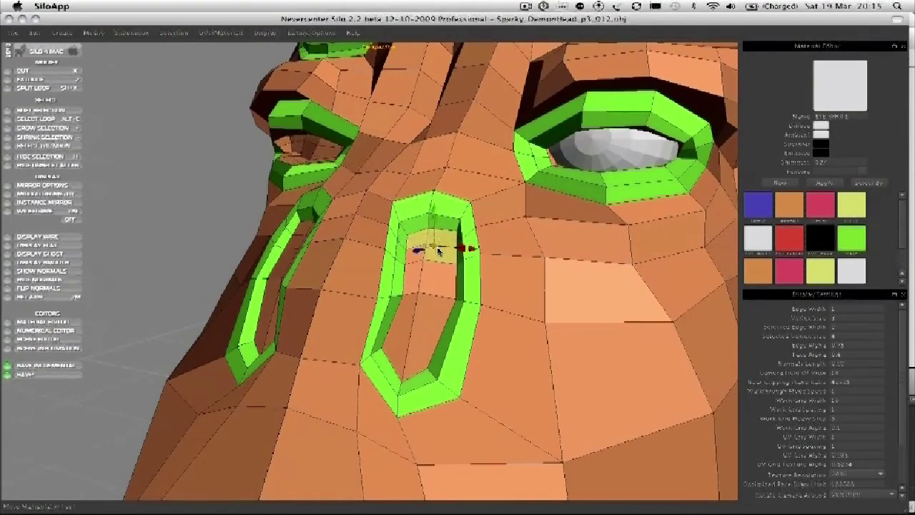
middle_drag(412, 261, 399, 299)
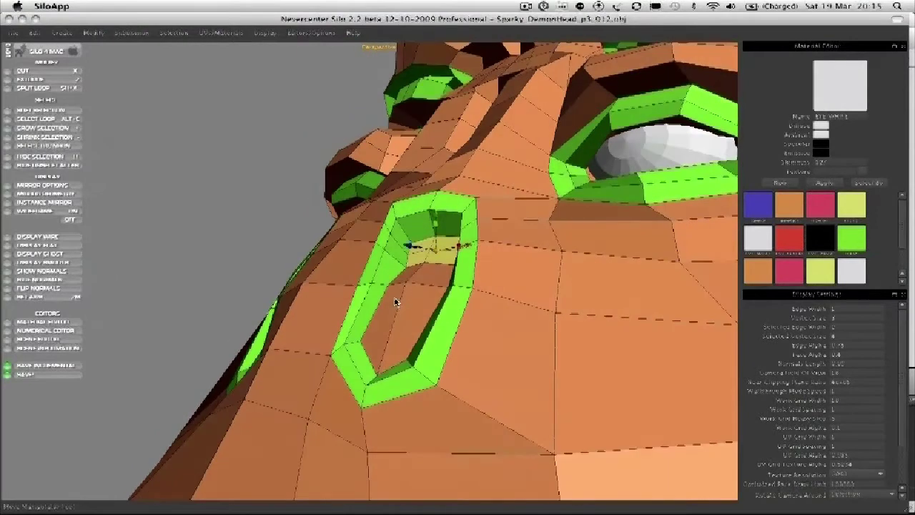
Step: Reshape the muzzle slit by repositioning the vertices inside it and those along the lower cheek side of its green ring
key(a)
drag(408, 284, 411, 298)
middle_drag(390, 305, 395, 296)
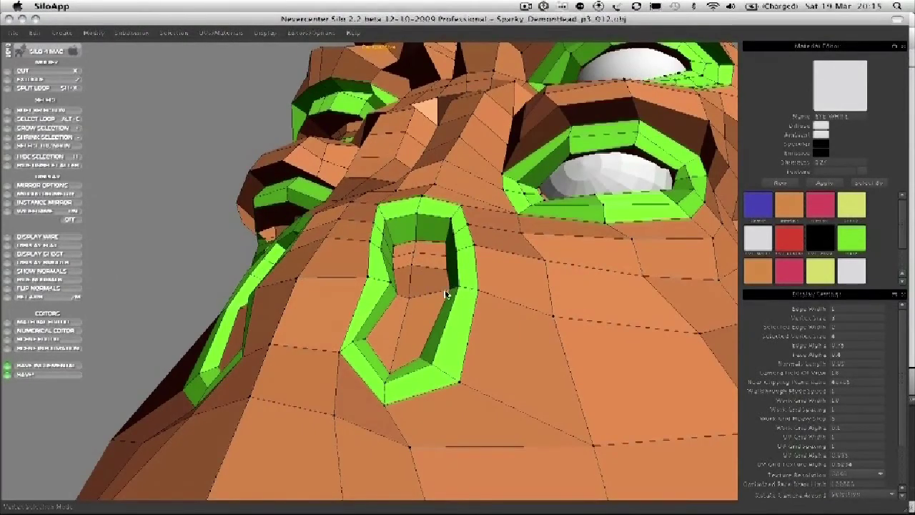
drag(445, 293, 472, 286)
drag(419, 357, 413, 346)
drag(452, 377, 424, 364)
middle_drag(423, 364, 438, 366)
drag(439, 366, 446, 365)
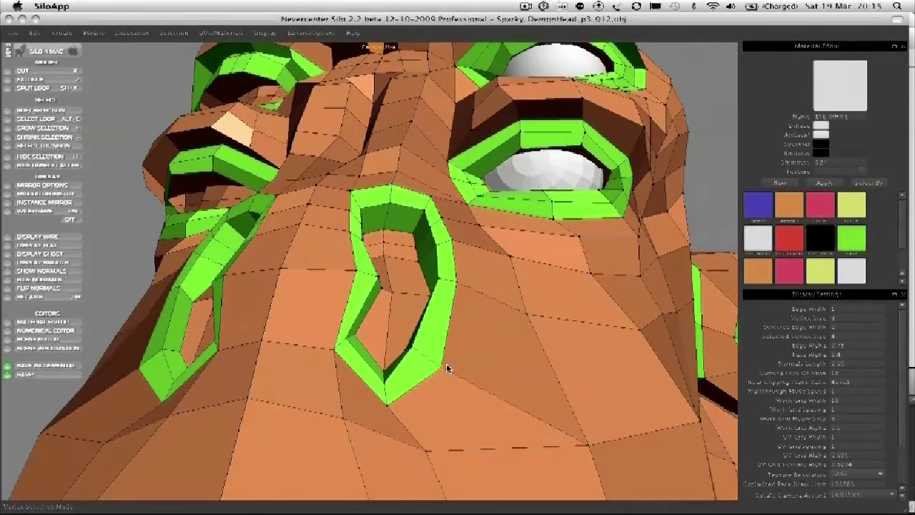
Step: Add another edge loop through the slit's green face ring and pull its outer vertices towards the muzzle's centreline
middle_drag(447, 368, 436, 352)
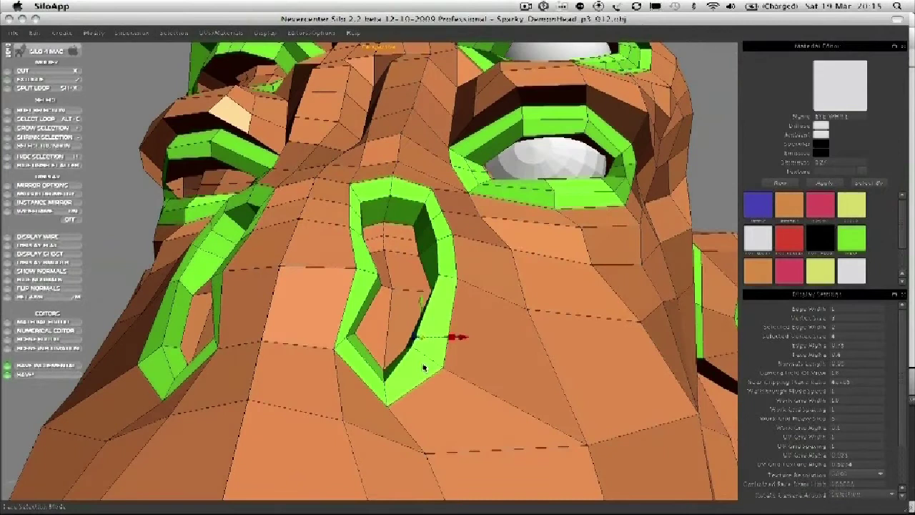
key(shift+x)
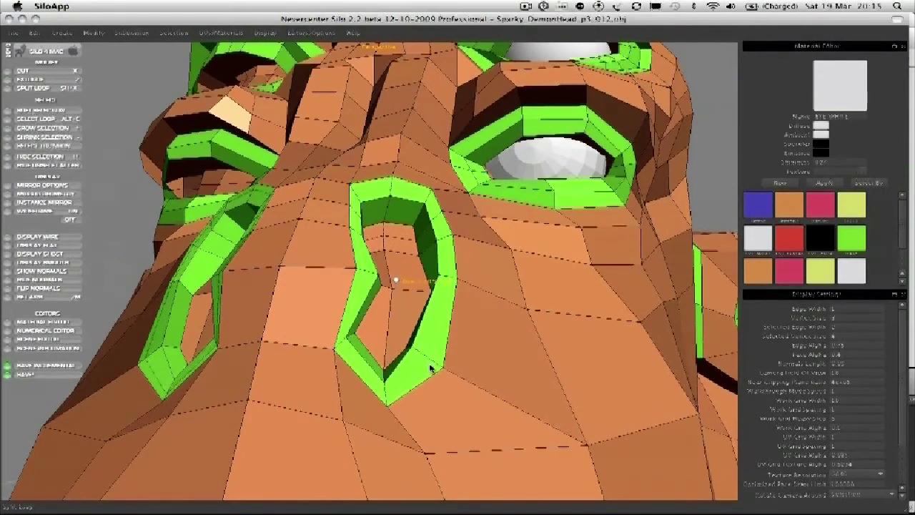
click(430, 367)
key(a)
drag(336, 349, 311, 350)
drag(355, 269, 319, 262)
drag(350, 229, 326, 223)
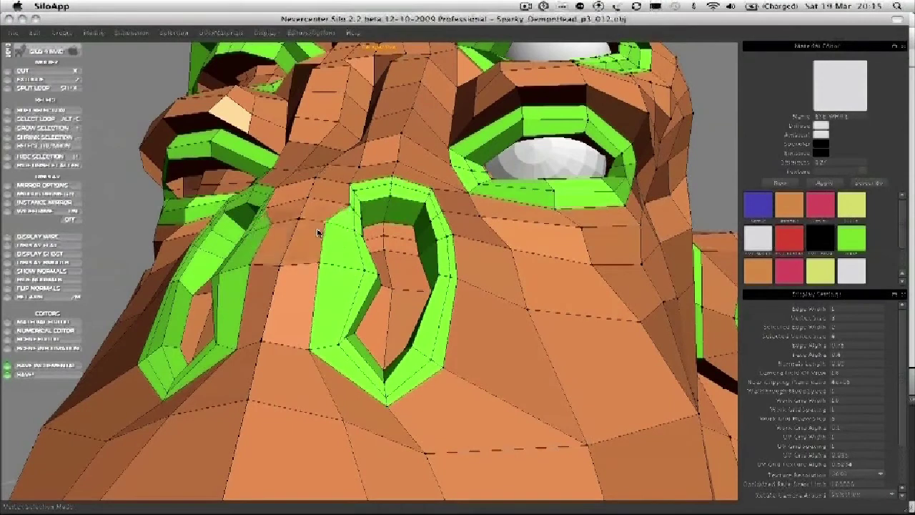
Step: Adjust the inner vertices of the slit's green ring on the centreline side to even out its rim
alt+middle_drag(321, 230, 319, 283)
drag(348, 256, 330, 253)
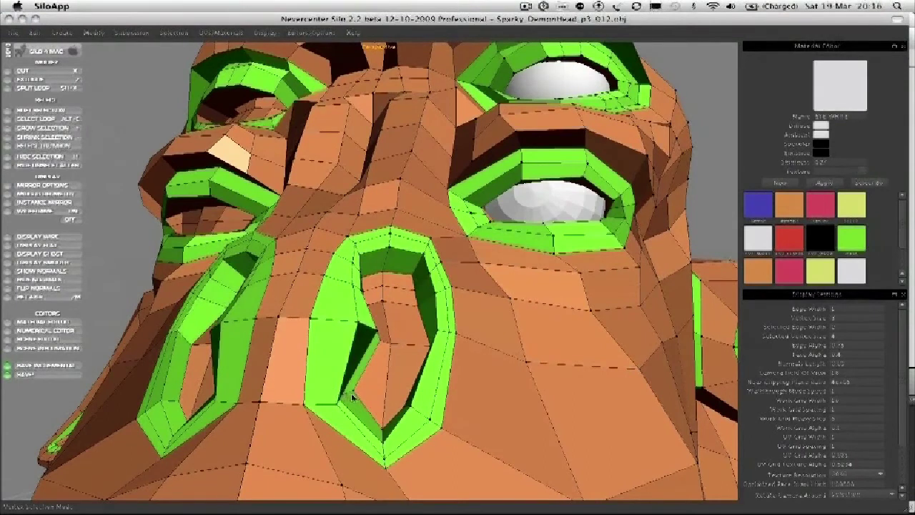
drag(350, 395, 355, 394)
key(w)
middle_drag(355, 397, 395, 384)
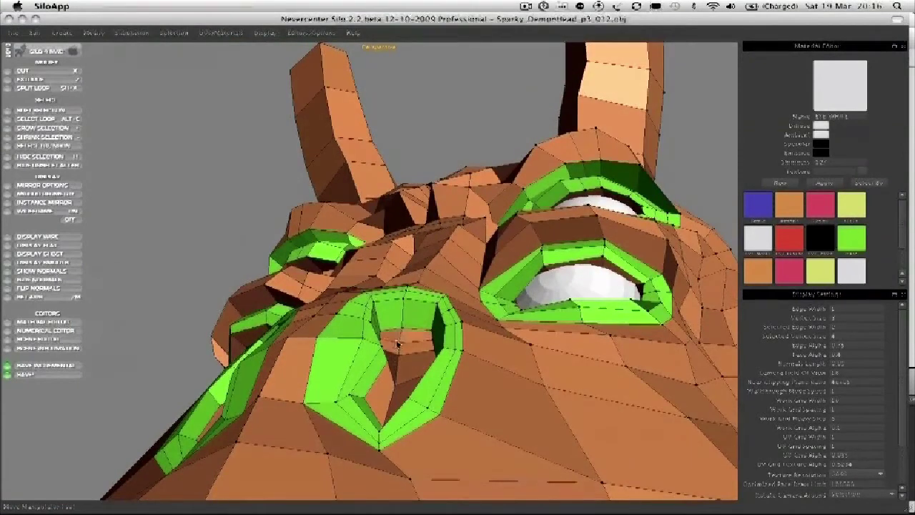
Step: Examine the reshaped muzzle slits and the edge flow over the cheek and head from below, front and side
middle_drag(398, 336, 462, 321)
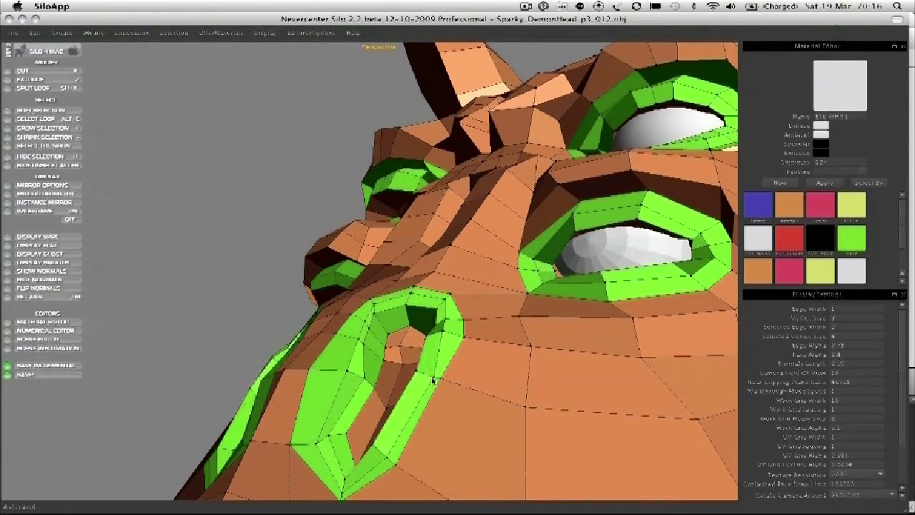
middle_drag(458, 382, 430, 398)
scroll(430, 398, up, 3)
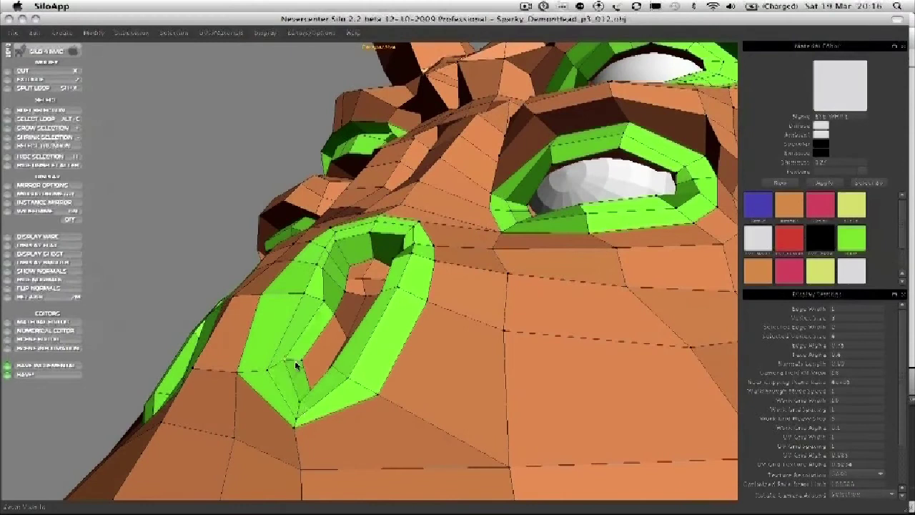
middle_drag(239, 396, 247, 363)
scroll(238, 386, down, 4)
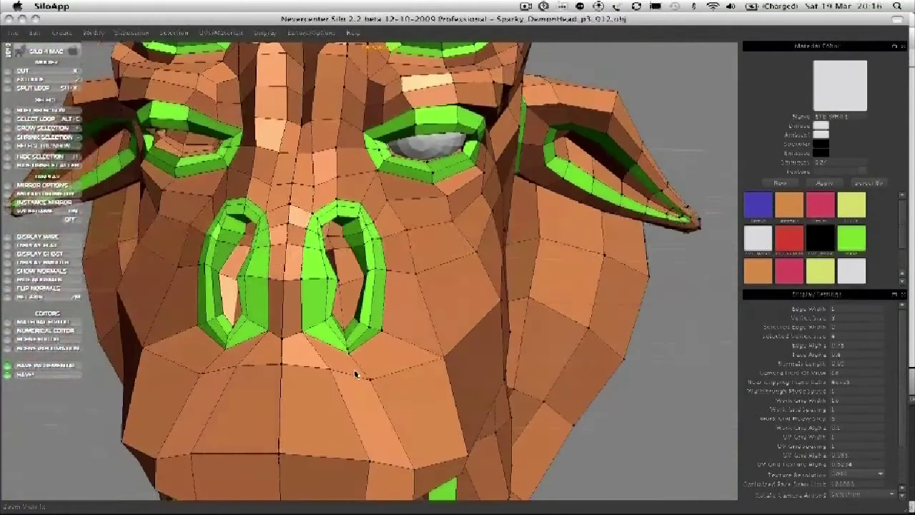
middle_drag(468, 362, 399, 336)
scroll(429, 346, down, 3)
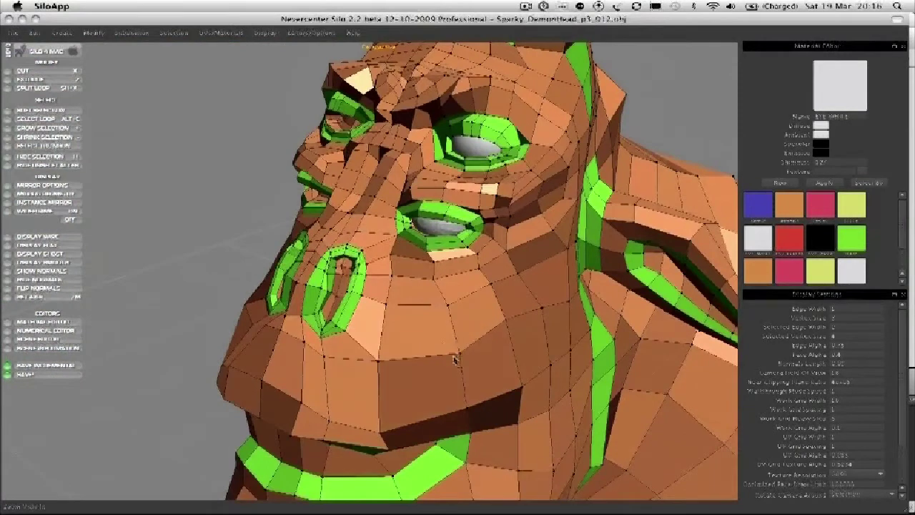
middle_drag(465, 327, 509, 333)
middle_drag(554, 352, 443, 333)
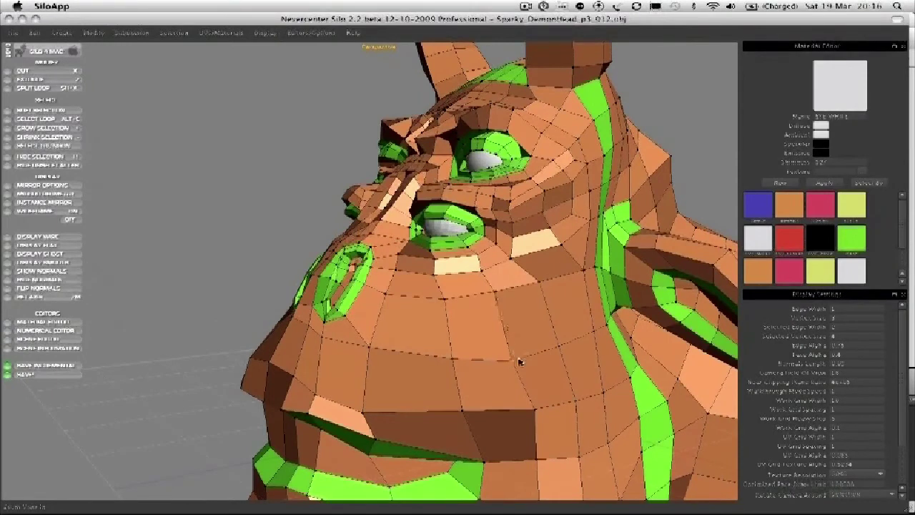
middle_drag(532, 355, 407, 377)
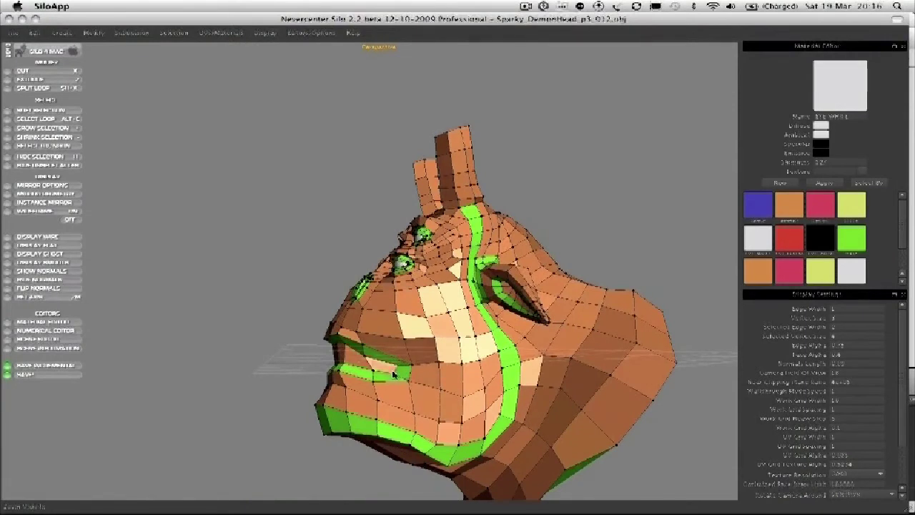
middle_drag(392, 373, 432, 371)
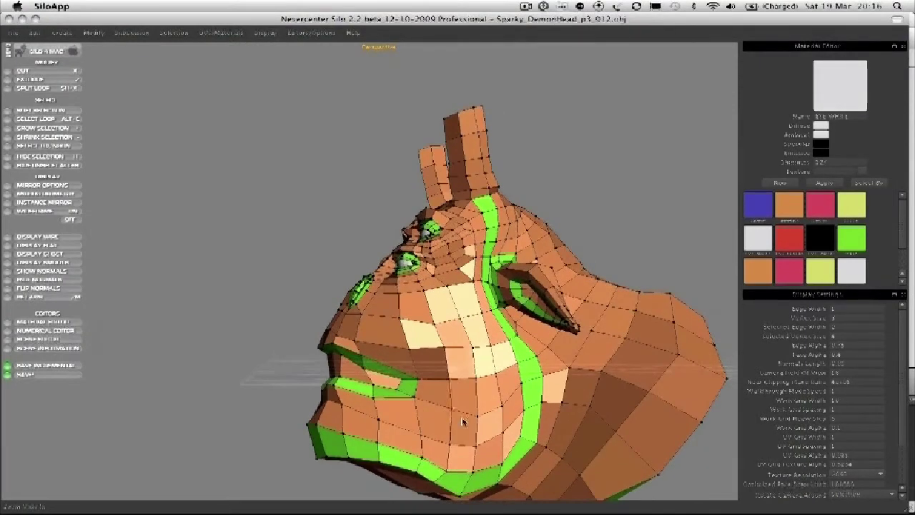
middle_drag(468, 415, 378, 295)
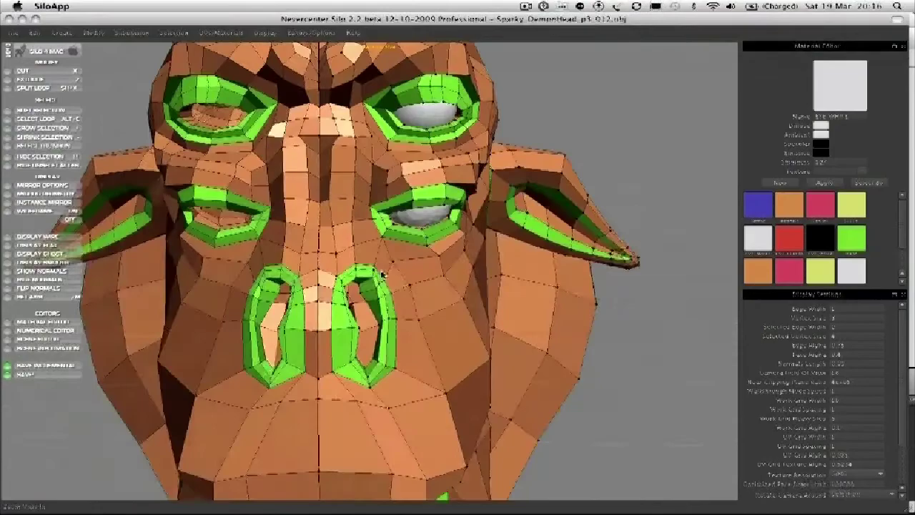
Step: Split the face loop passing above the upper eye and behind the lower eye to the muzzle with an additional edge loop
alt+drag(381, 274, 399, 293)
scroll(407, 278, up, 3)
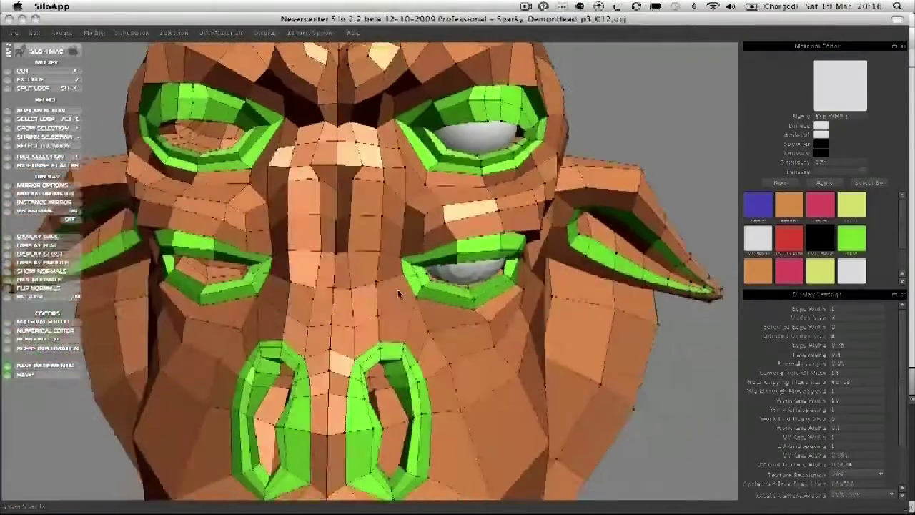
middle_drag(398, 289, 381, 164)
double_click(354, 276)
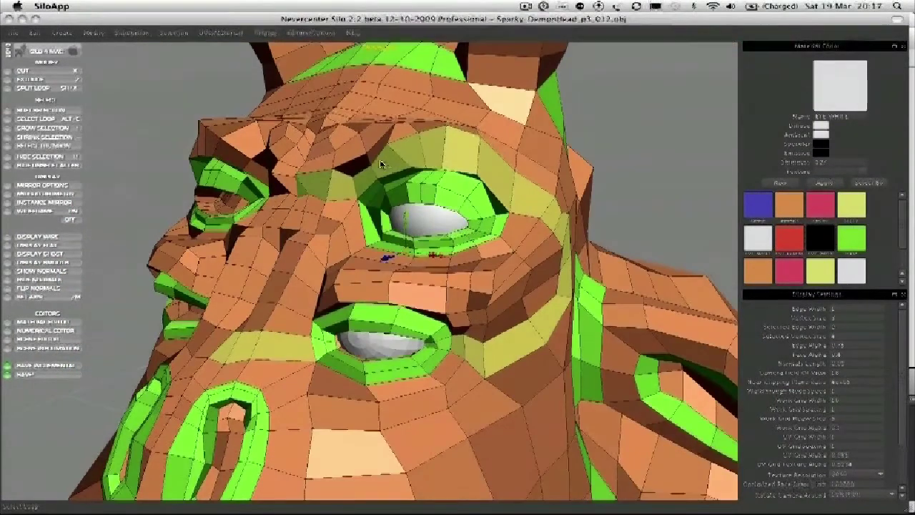
key(shift+x)
key(x)
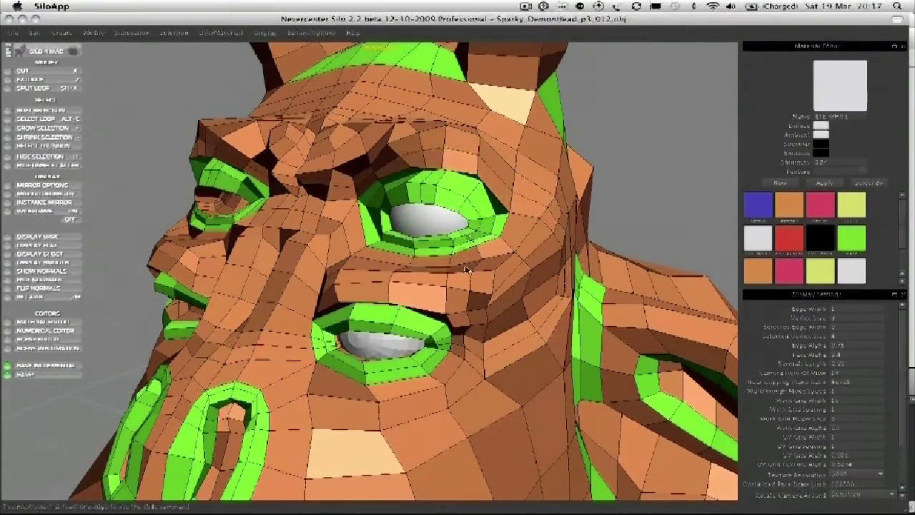
scroll(465, 269, up, 1)
key(a)
Step: Examine the added edge loop's path across the nose bridge, brow and eye corners from several angles
middle_drag(522, 367, 432, 333)
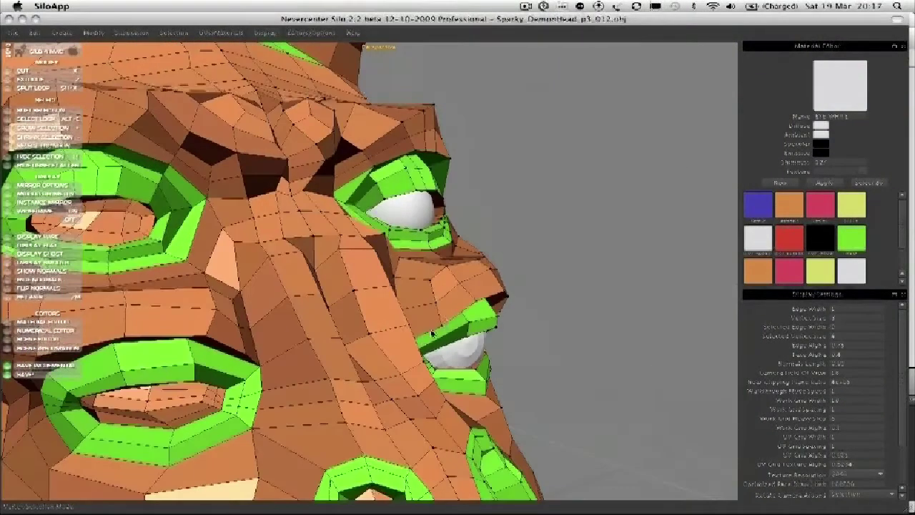
middle_drag(363, 383, 390, 377)
middle_drag(465, 387, 619, 406)
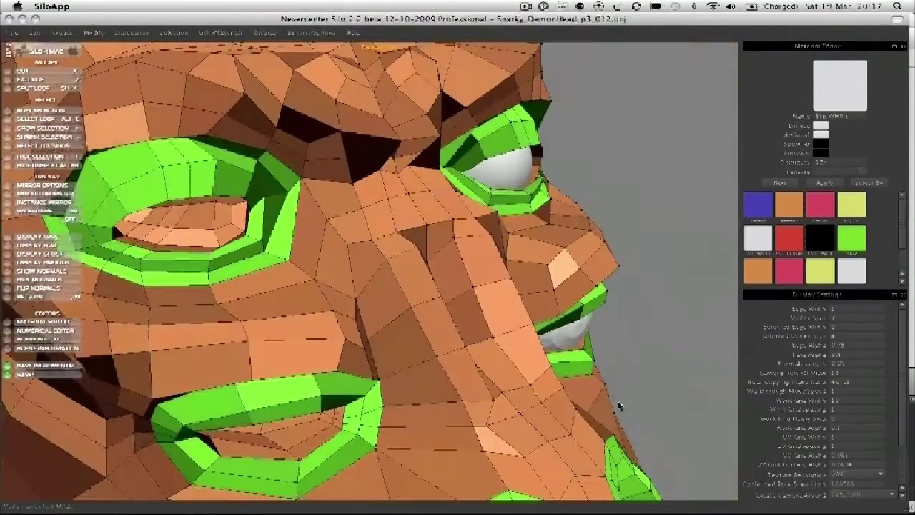
middle_drag(449, 422, 547, 398)
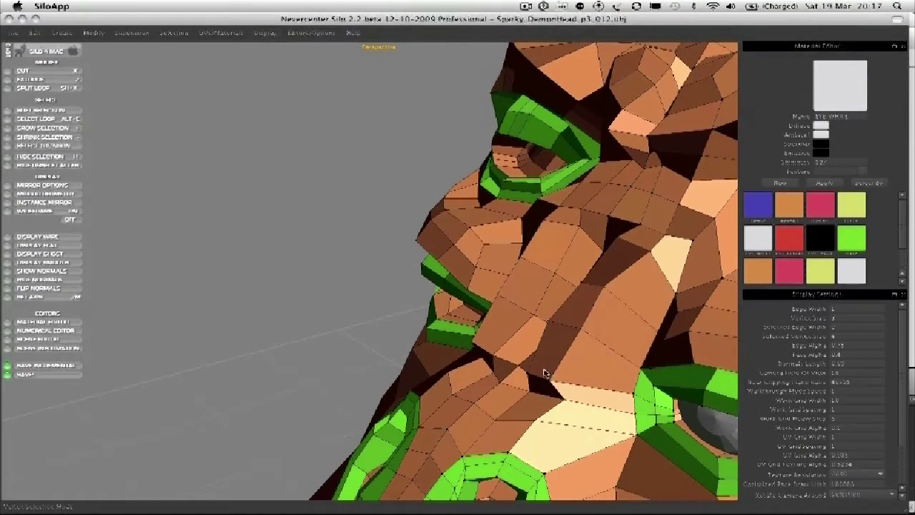
middle_drag(547, 374, 566, 414)
middle_drag(532, 381, 552, 382)
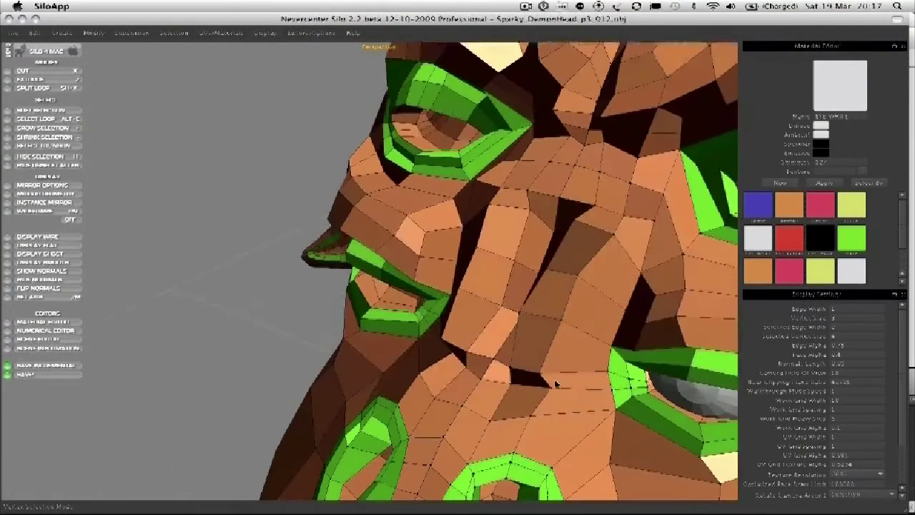
middle_drag(494, 400, 440, 331)
scroll(569, 419, down, 10)
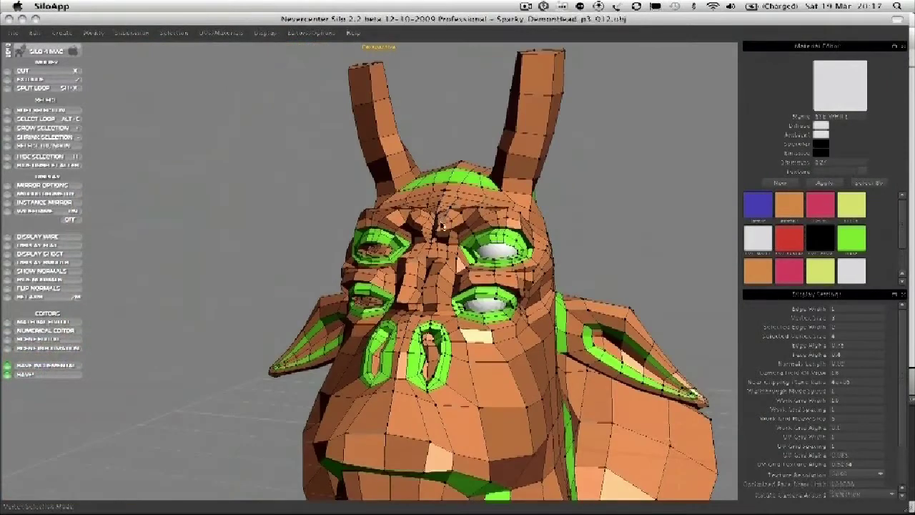
middle_drag(441, 225, 511, 221)
scroll(530, 257, up, 8)
middle_drag(597, 275, 483, 284)
scroll(536, 308, down, 5)
scroll(508, 293, up, 5)
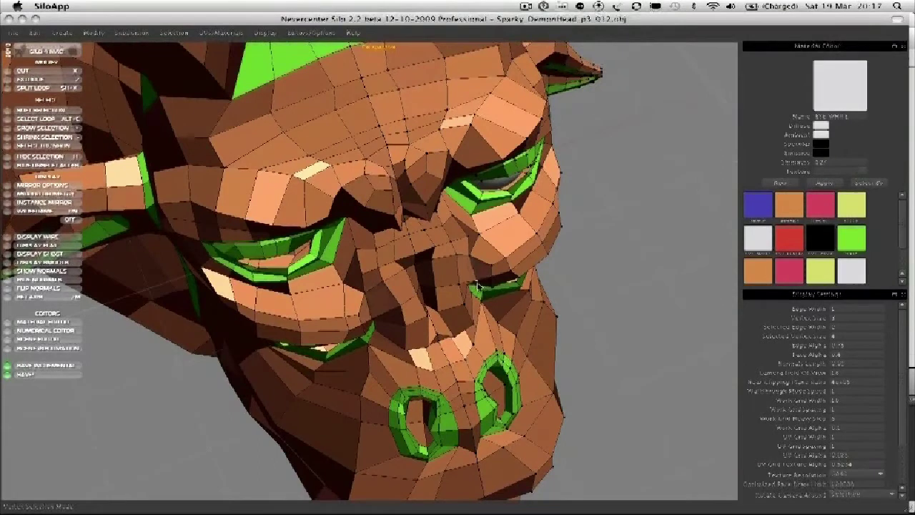
scroll(463, 246, down, 5)
Step: Reposition the vertices between the nose bridge and the upper eye's inner corner to smooth the surrounding faces
middle_drag(464, 246, 470, 296)
scroll(432, 279, up, 8)
drag(477, 283, 468, 256)
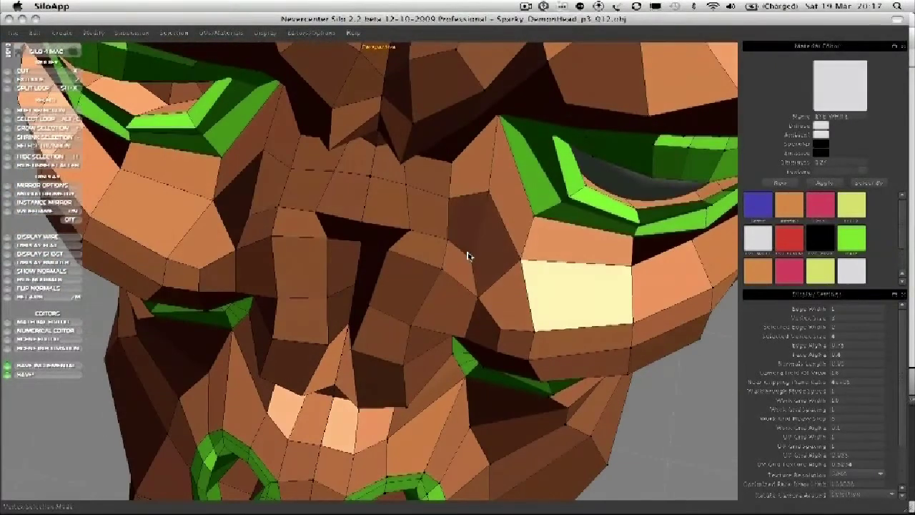
drag(489, 204, 519, 262)
scroll(419, 207, down, 8)
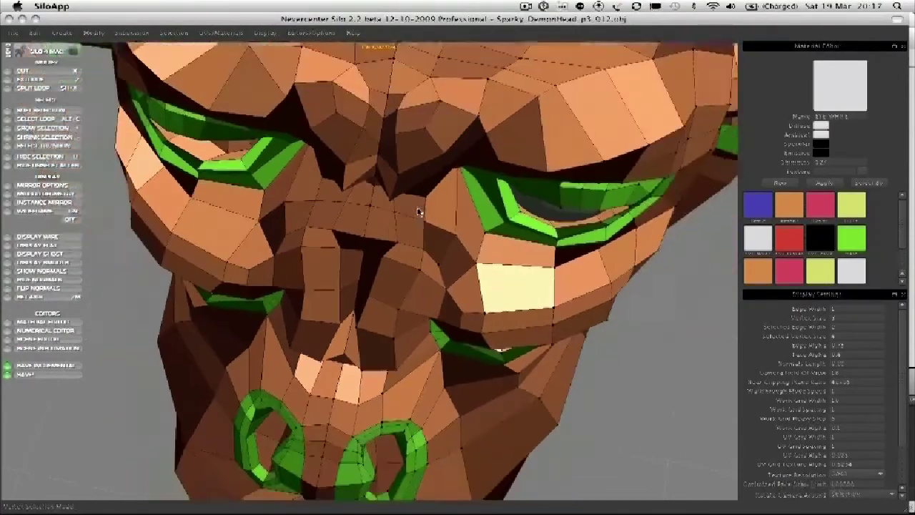
scroll(437, 185, down, 4)
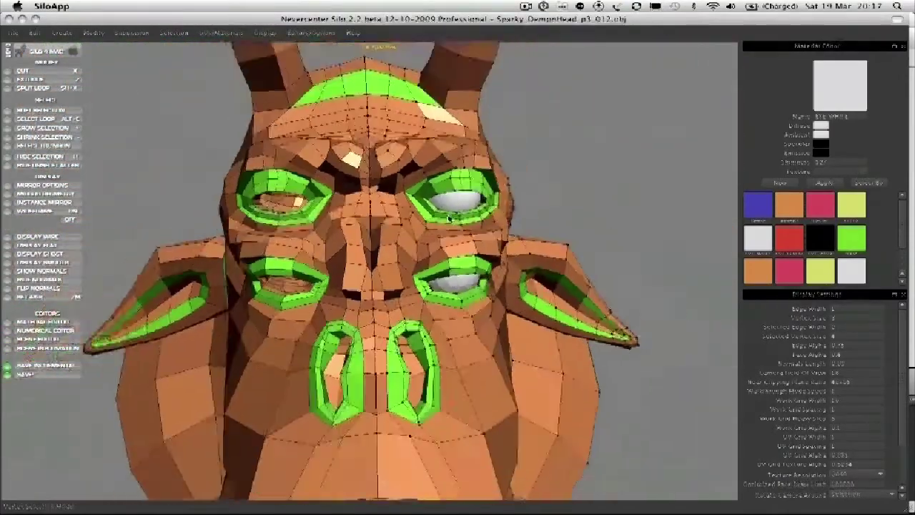
Step: Check the muzzle slits from below and save the model incrementally as Sparky_DemonHead_p3_013.obj
scroll(464, 184, up, 8)
middle_drag(455, 214, 427, 168)
alt+drag(427, 166, 413, 163)
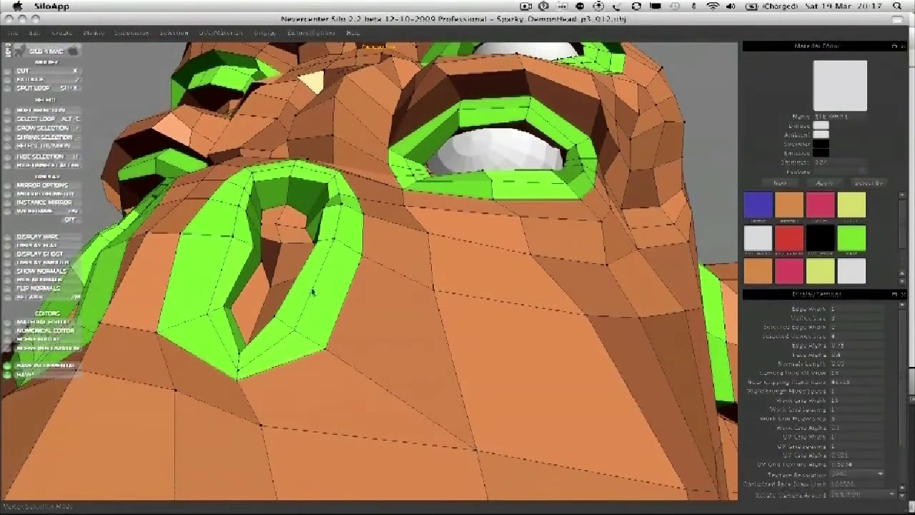
alt+drag(311, 291, 239, 296)
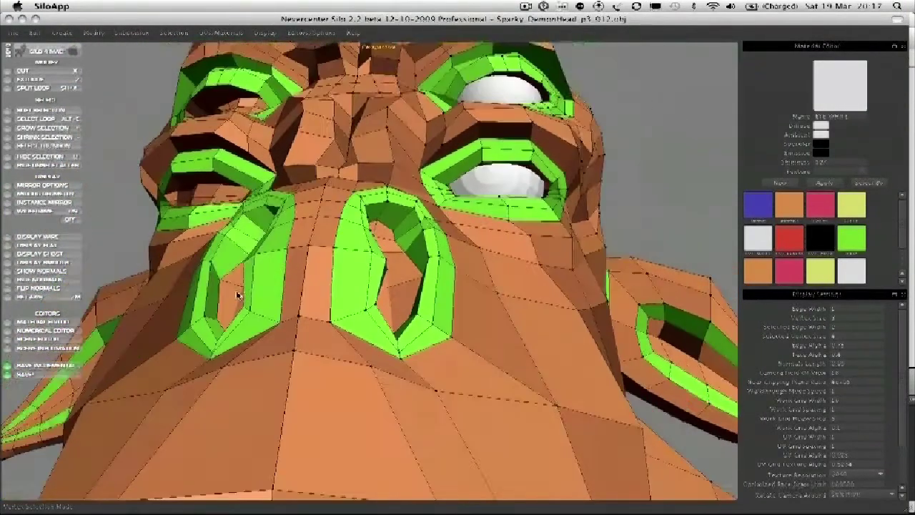
click(37, 369)
alt+drag(69, 364, 392, 381)
alt+drag(387, 319, 293, 189)
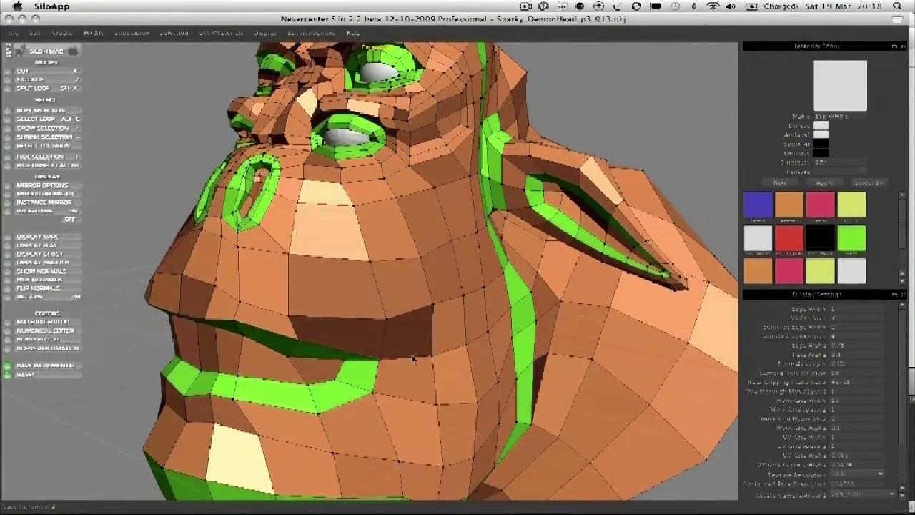
scroll(337, 318, up, 2)
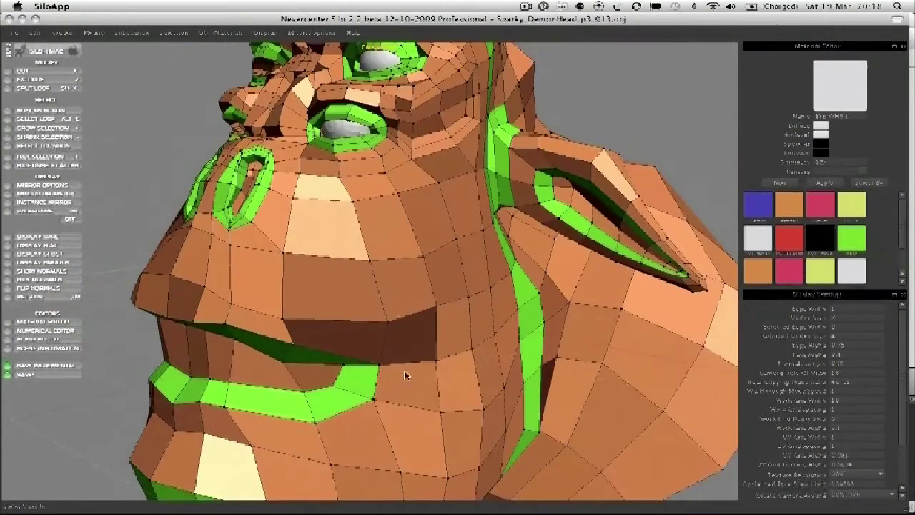
Step: Examine the run of faces around the top and outer side of the muzzle slit toward the lower eye
scroll(404, 376, down, 3)
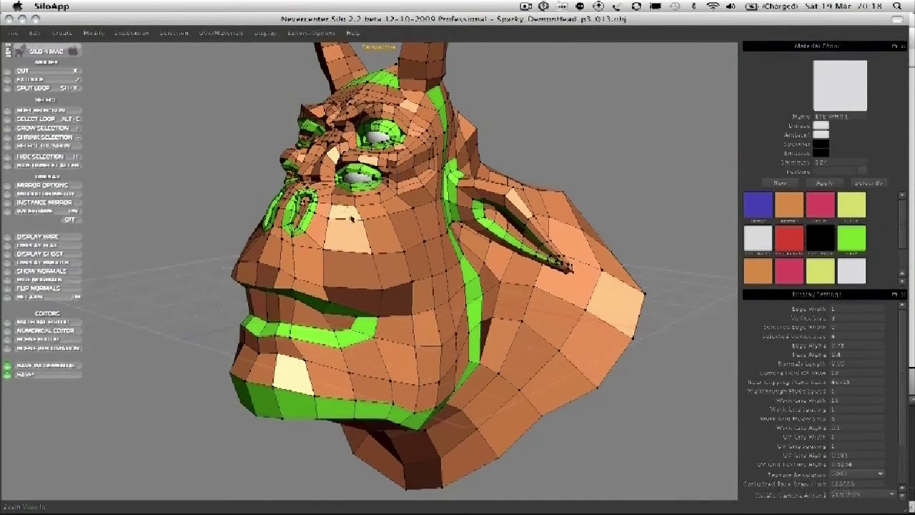
scroll(378, 267, up, 3)
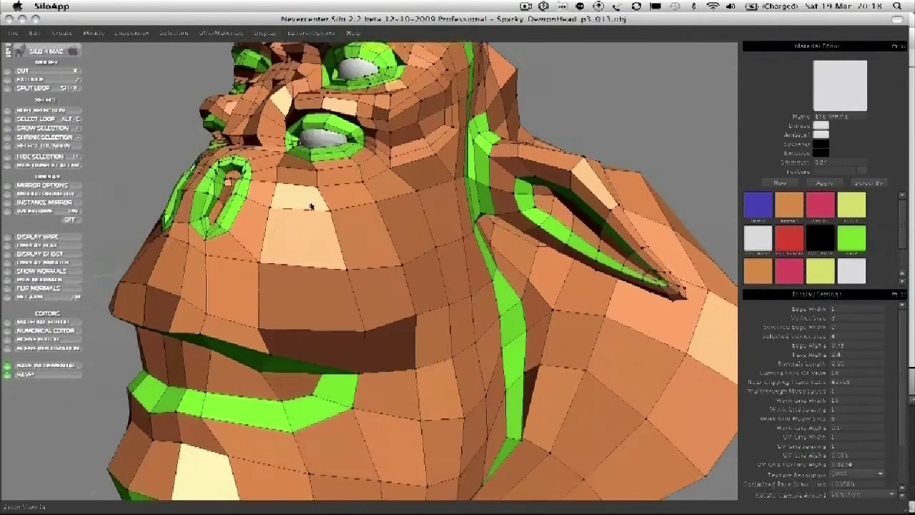
middle_drag(306, 222, 296, 249)
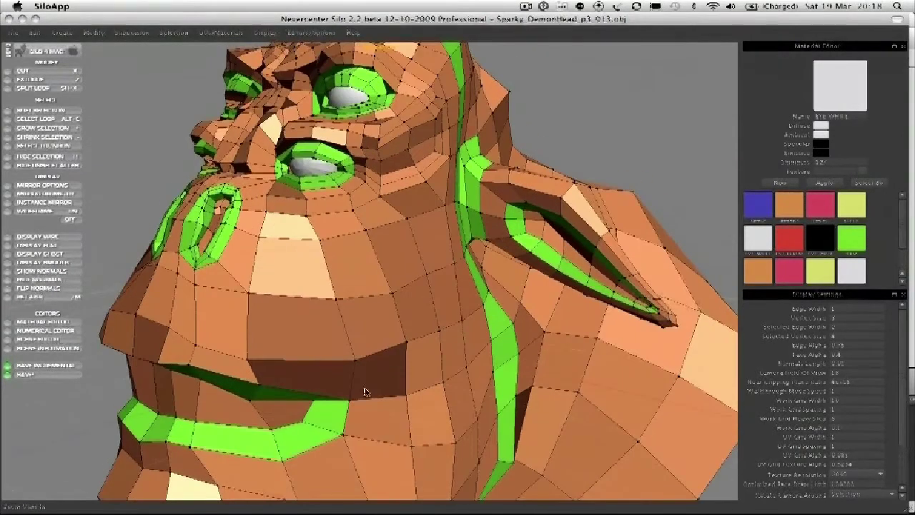
scroll(302, 286, up, 5)
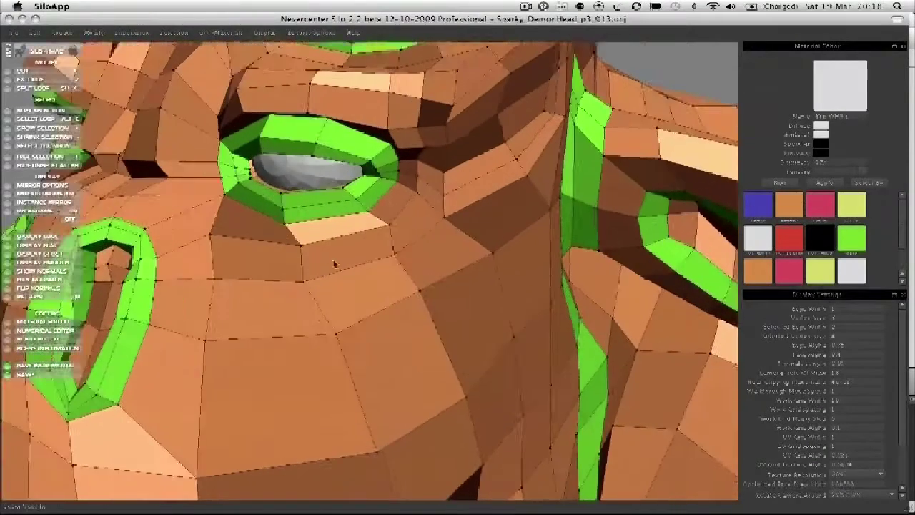
middle_drag(333, 265, 355, 250)
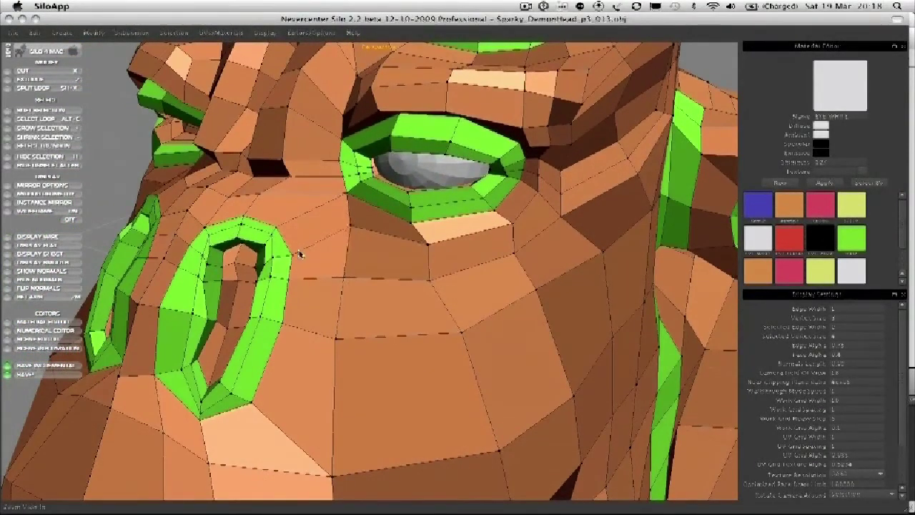
key(d)
click(236, 206)
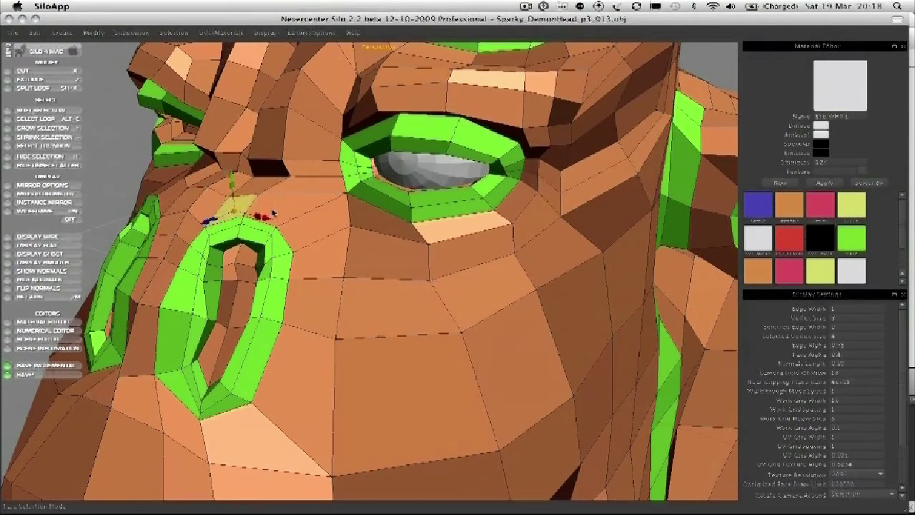
shift+click(288, 206)
shift+click(303, 223)
shift+click(327, 245)
key(1)
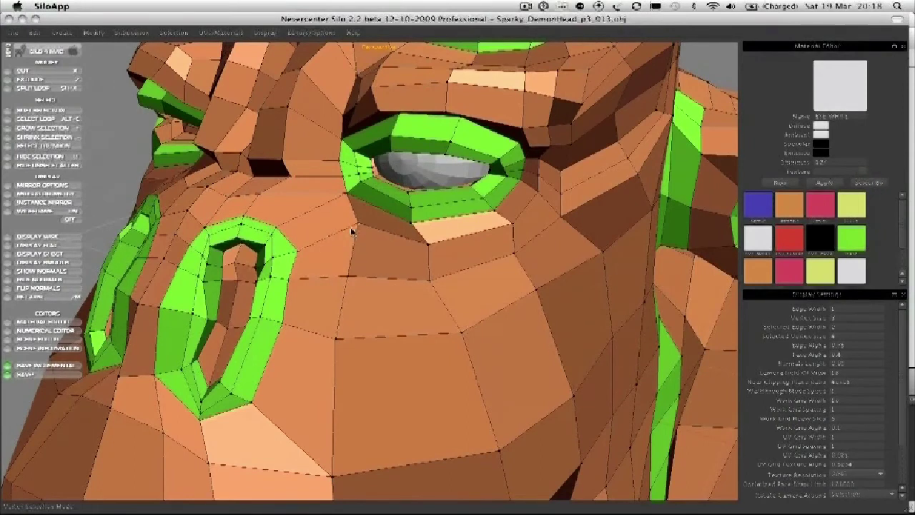
Step: Cut new edges between the muzzle slit and the faces below the lower eye, continuing down across the cheek
middle_drag(350, 229, 329, 219)
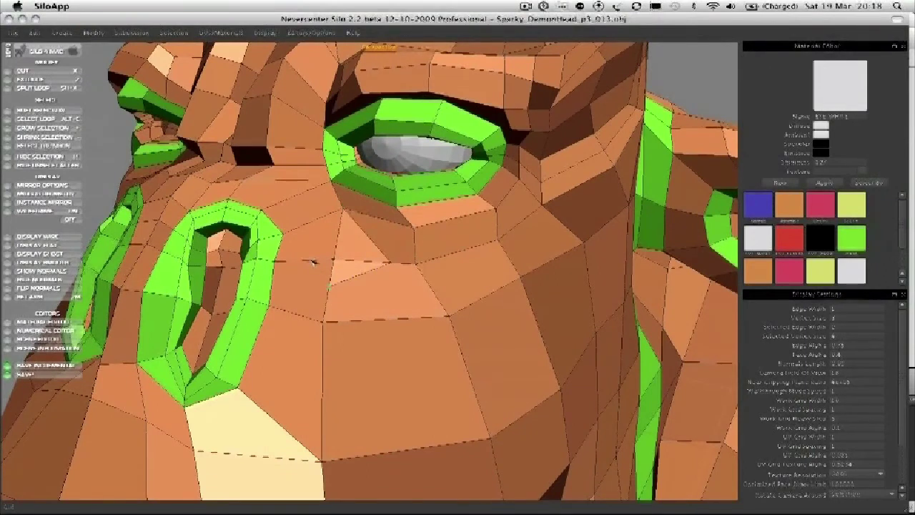
mouse_move(286, 236)
middle_down()
mouse_move(268, 261)
mouse_move(269, 231)
middle_up()
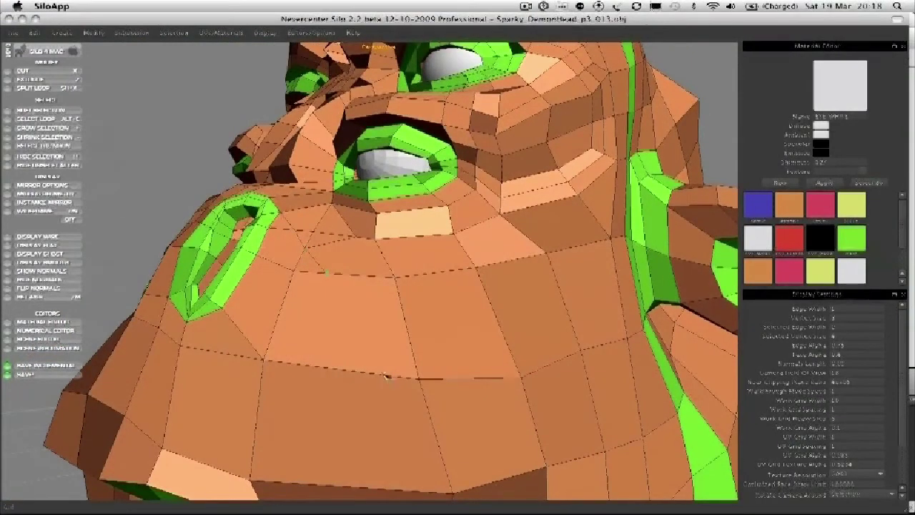
click(384, 373)
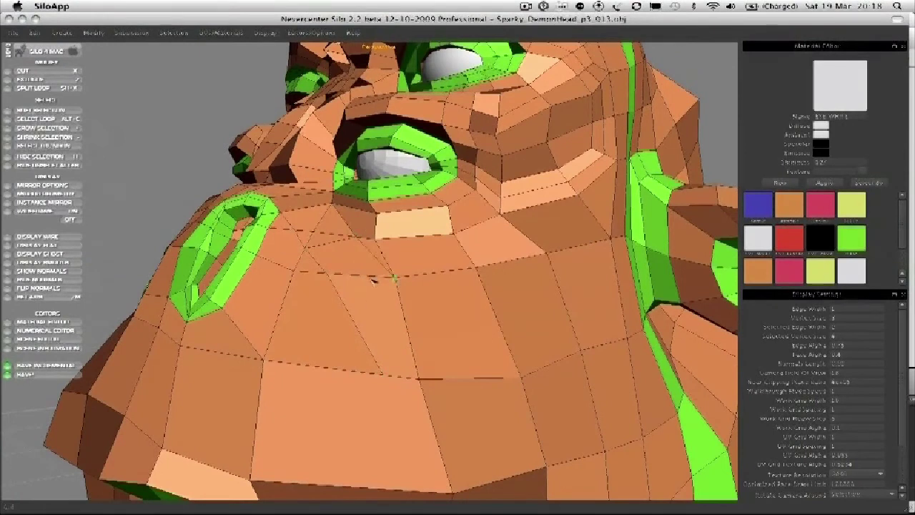
key(a)
alt+drag(313, 251, 306, 251)
Step: Delete the surplus edge between the muzzle slit and the lower eye's inner corner, and reposition the vertices beneath the eye
key(2)
click(312, 232)
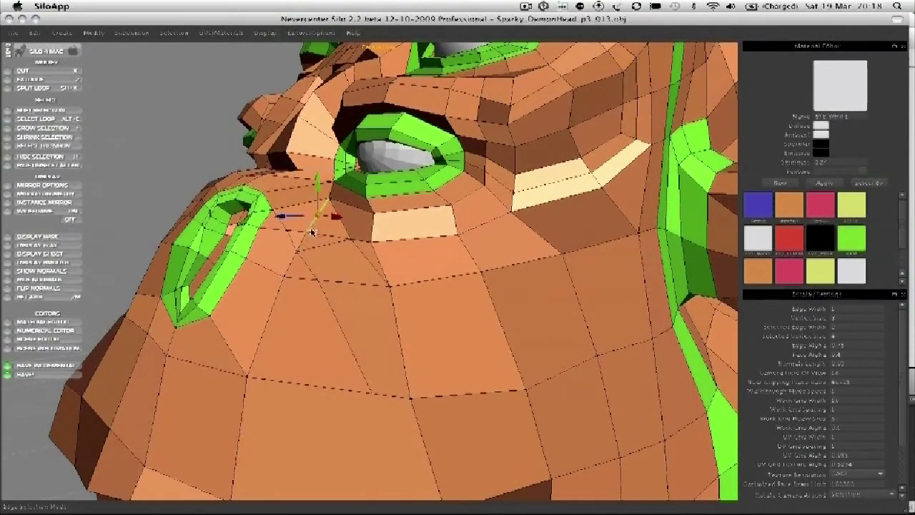
key(Delete)
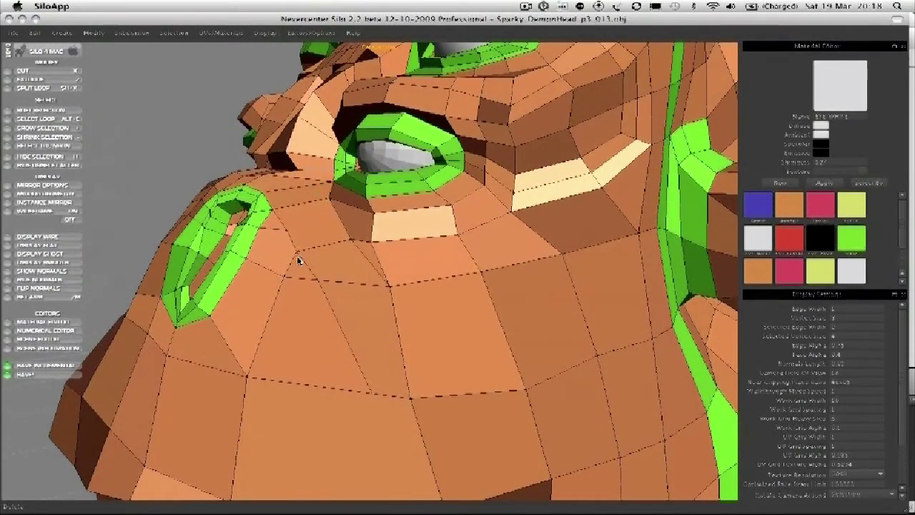
key(1)
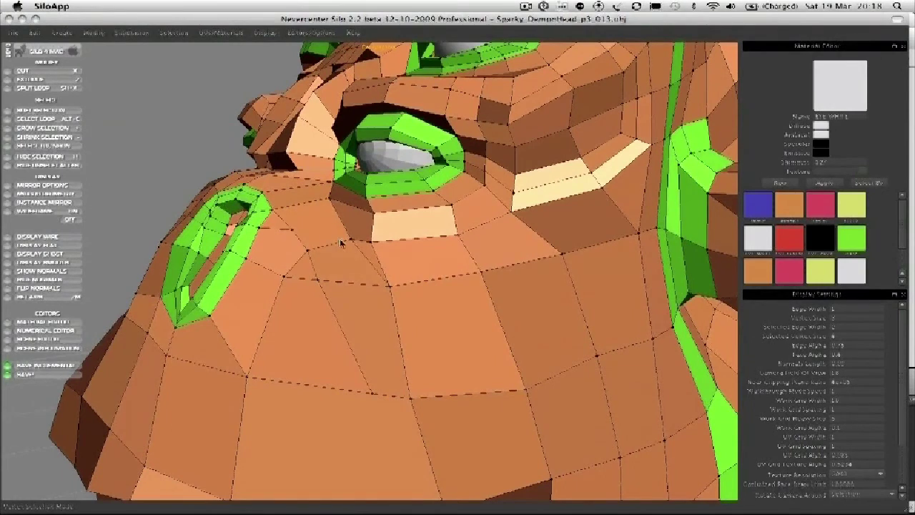
drag(357, 244, 393, 245)
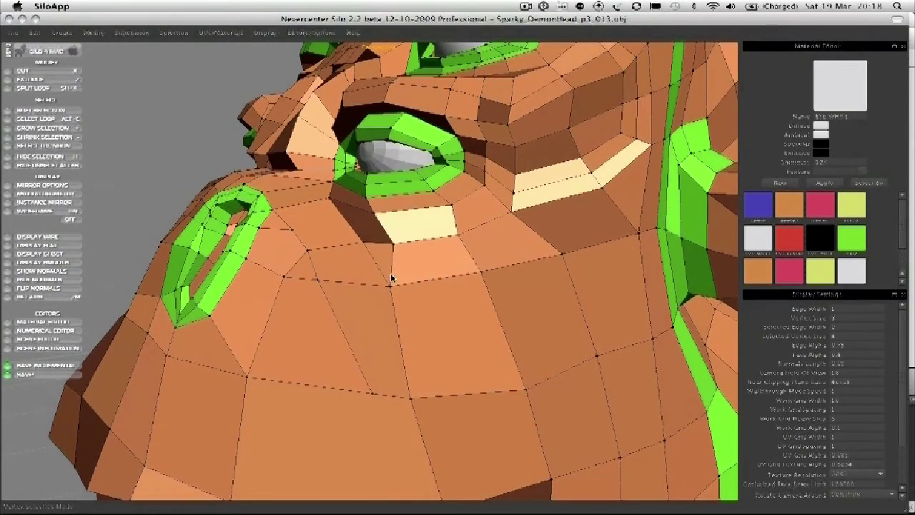
drag(389, 287, 394, 288)
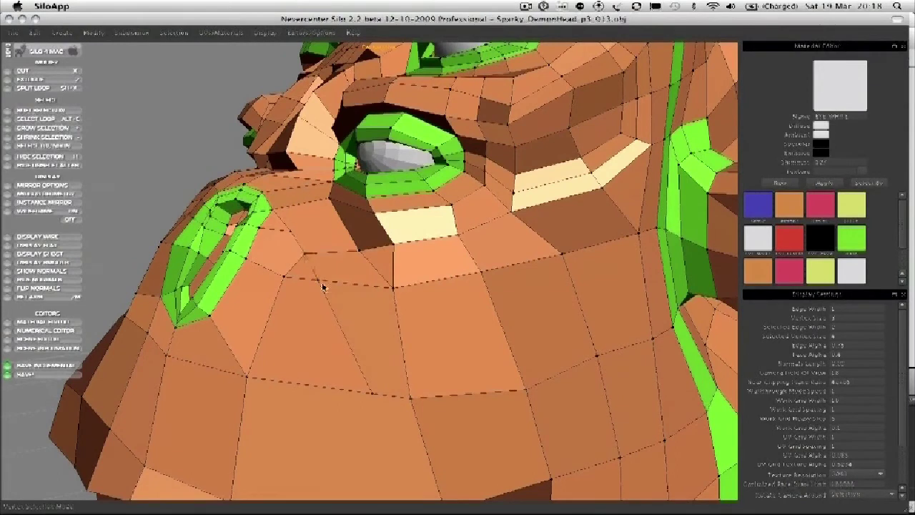
scroll(276, 256, down, 2)
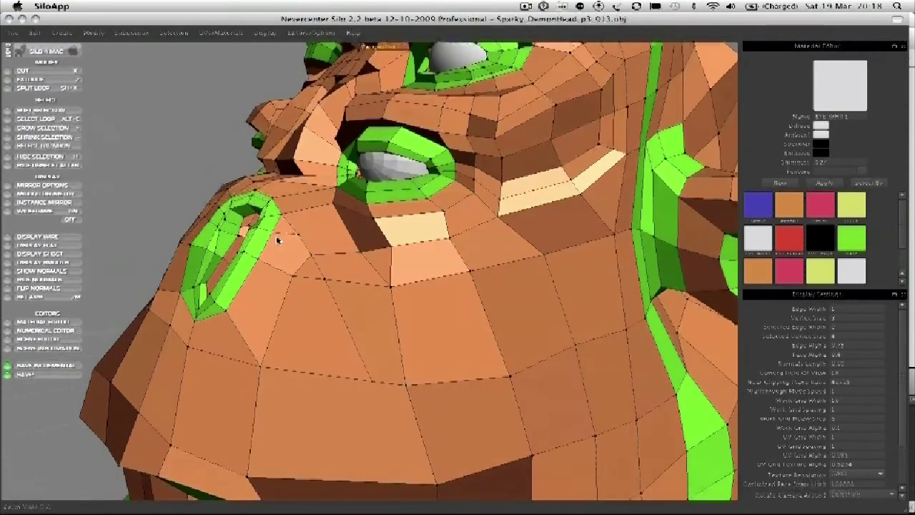
Step: Reposition the cheek vertex beside the muzzle slit and remove the surplus edges next to the slit's outer rim
drag(324, 279, 244, 260)
click(299, 255)
key(super+z)
key(s)
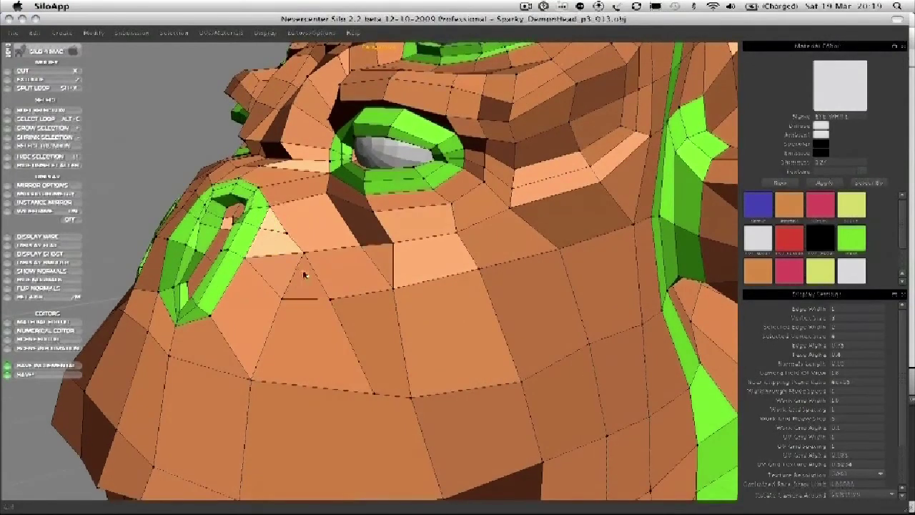
click(294, 272)
drag(270, 306, 250, 300)
alt+middle_drag(242, 289, 281, 298)
click(269, 318)
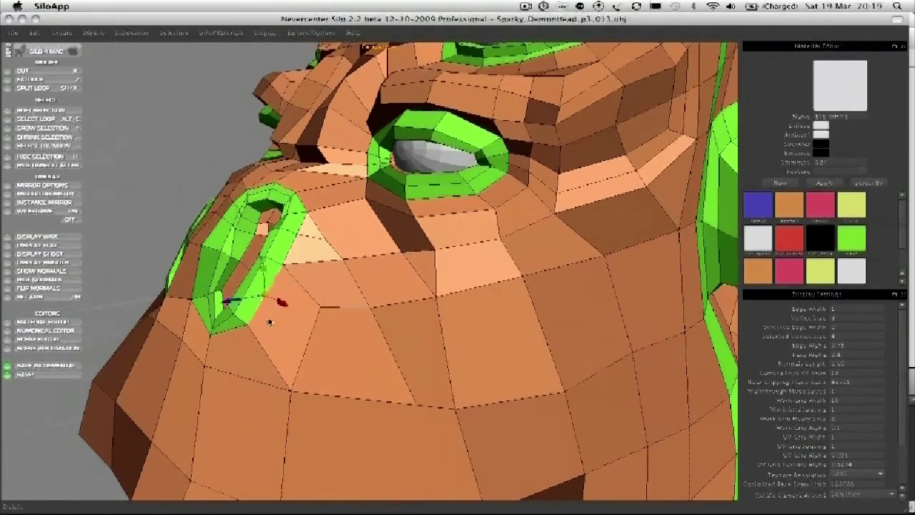
key(a)
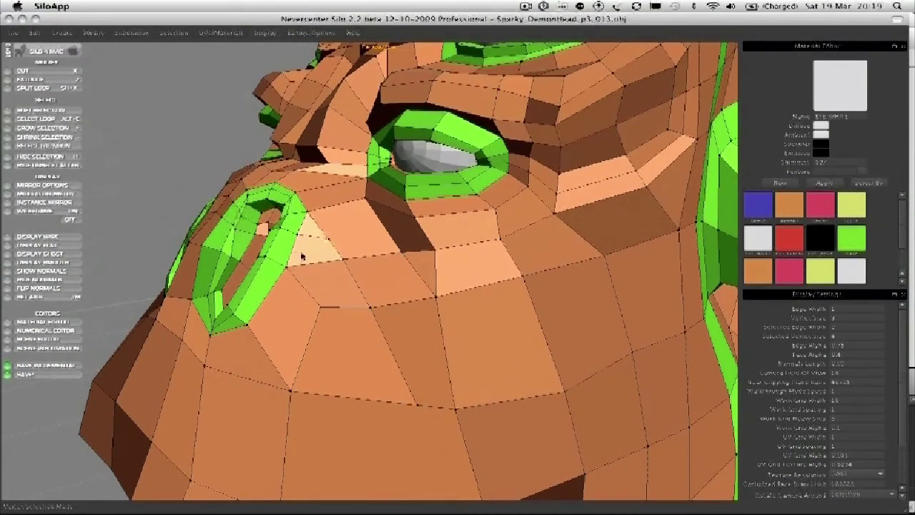
Step: Adjust the vertices beside the muzzle slit and cut an edge line from them beneath the lower eye toward its outer corner
middle_drag(302, 252, 315, 319)
scroll(400, 258, up, 5)
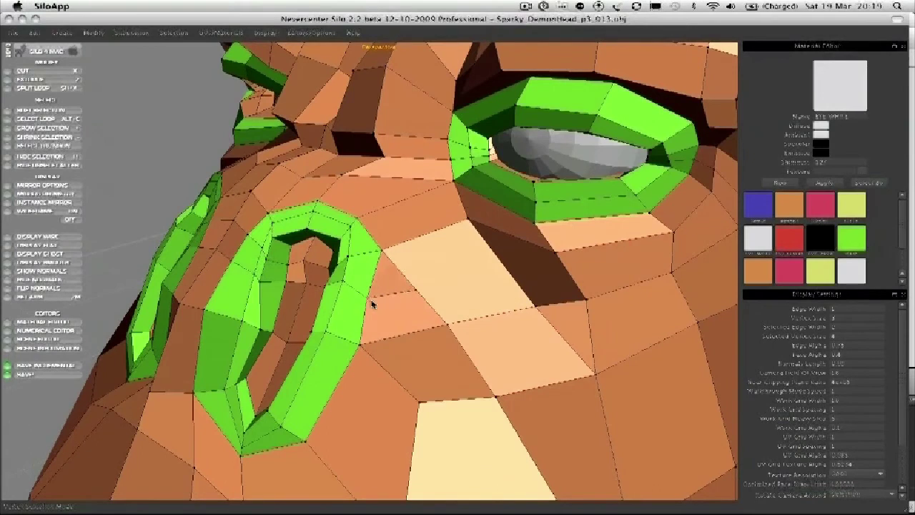
mouse_move(438, 324)
mouse_down()
mouse_move(405, 295)
mouse_move(434, 321)
mouse_up()
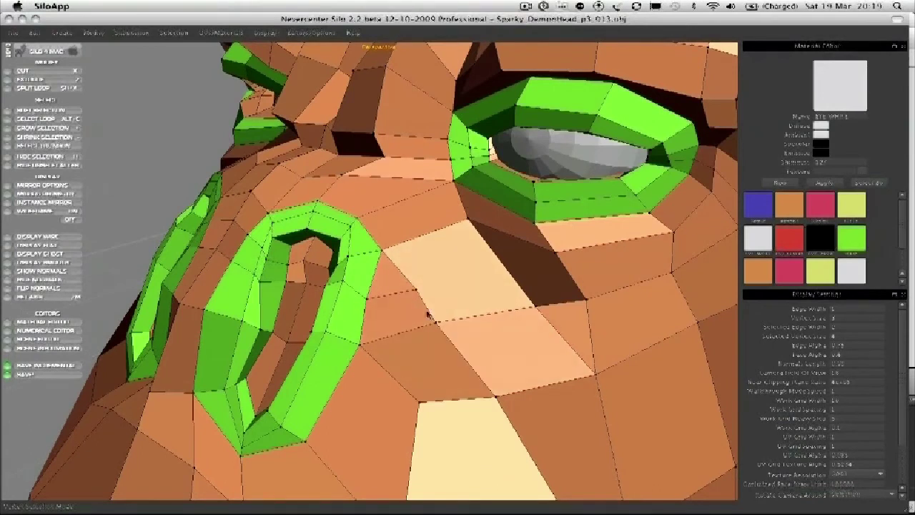
drag(416, 291, 411, 295)
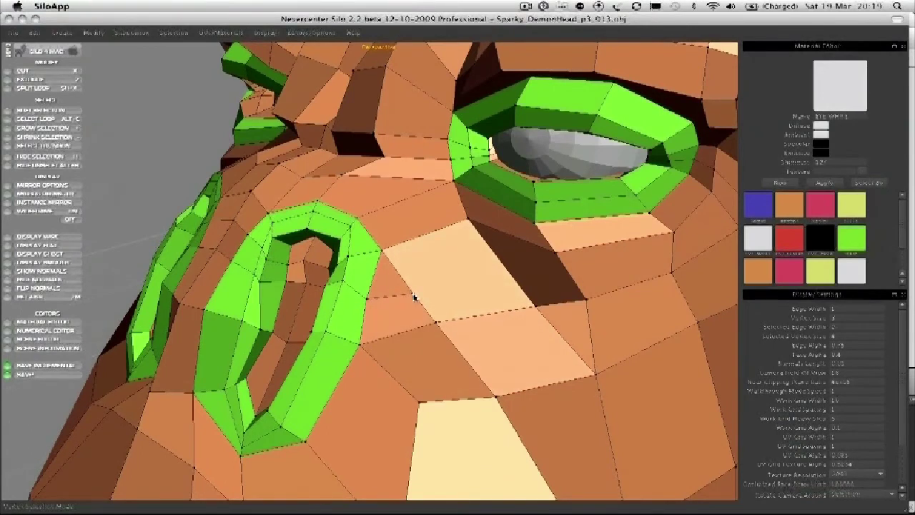
click(507, 268)
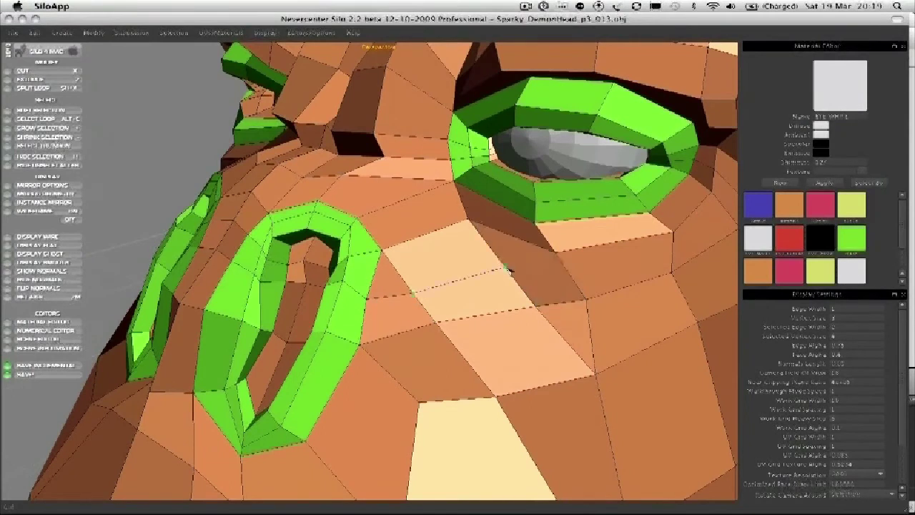
drag(571, 272, 569, 273)
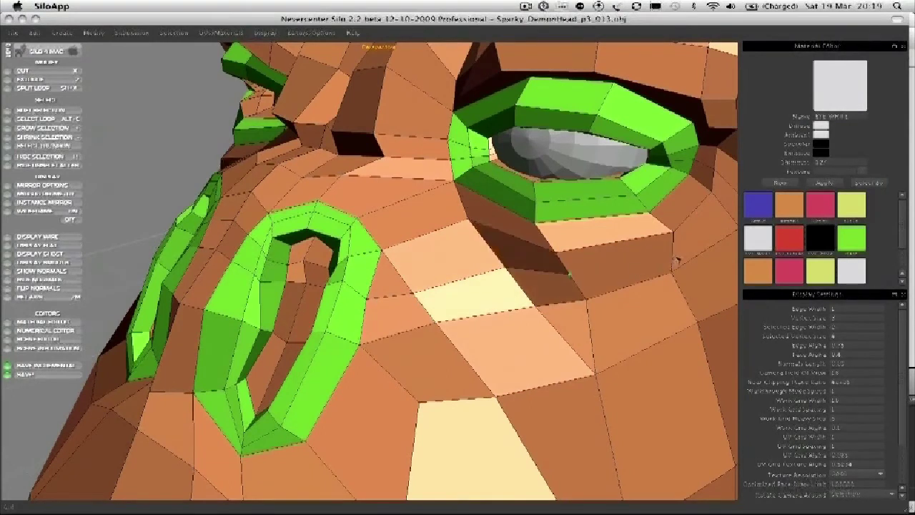
click(674, 256)
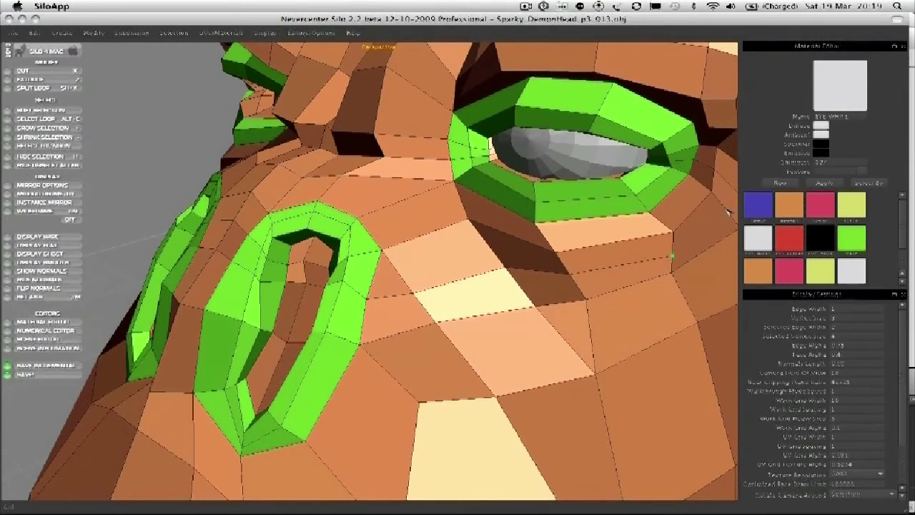
drag(728, 212, 725, 209)
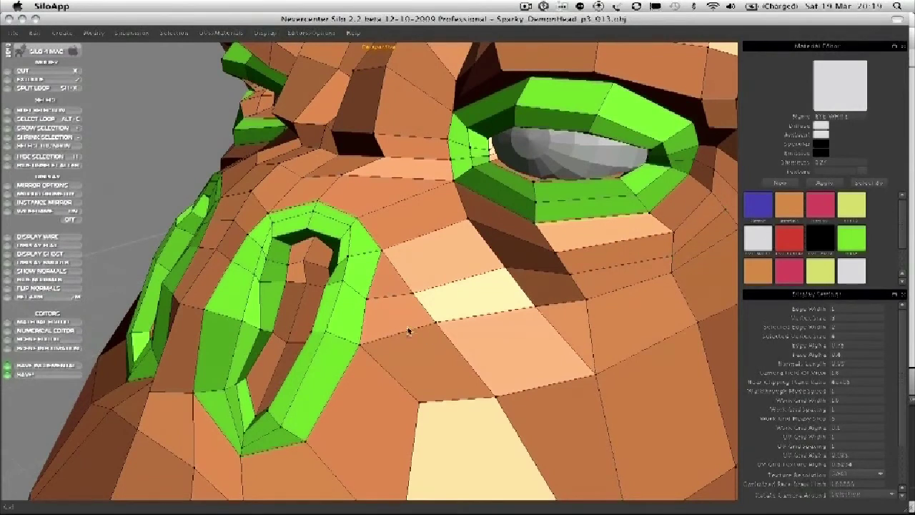
Step: Reposition the vertices along the new edge line between the muzzle slit and the lower eye to even out the faces
mouse_move(408, 331)
middle_down()
mouse_move(413, 310)
mouse_move(422, 320)
middle_up()
drag(431, 310, 437, 319)
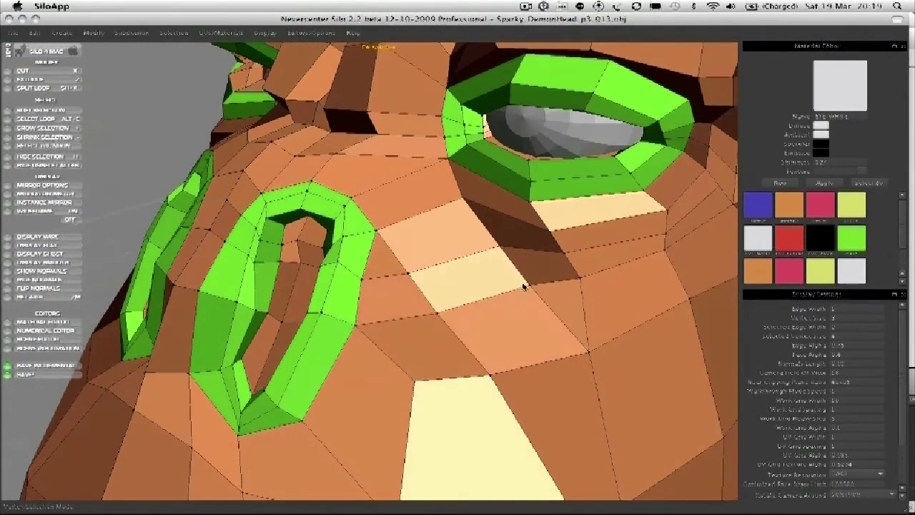
drag(528, 286, 531, 292)
drag(499, 248, 501, 253)
drag(462, 198, 466, 202)
Step: Reposition the vertices at and just below the lower tip of the muzzle slit to smooth the upper muzzle
middle_drag(419, 197, 400, 180)
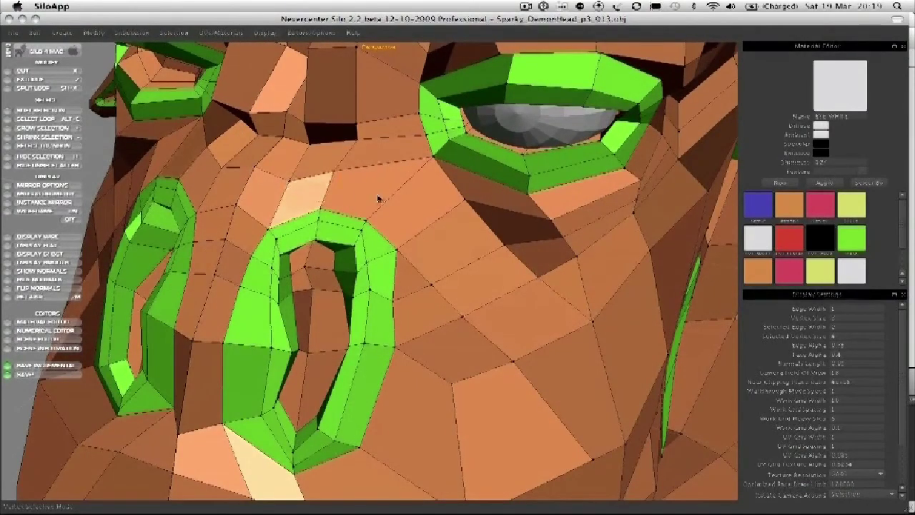
middle_drag(458, 264, 386, 231)
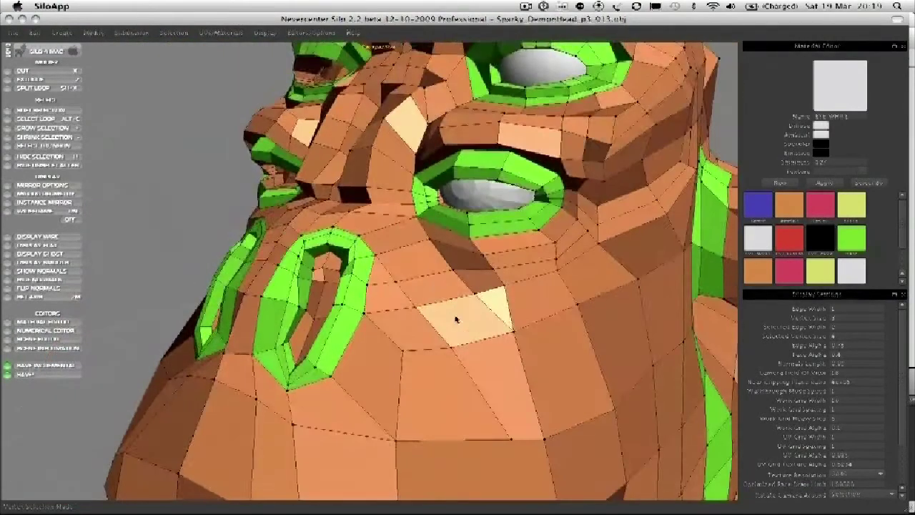
middle_drag(458, 319, 436, 230)
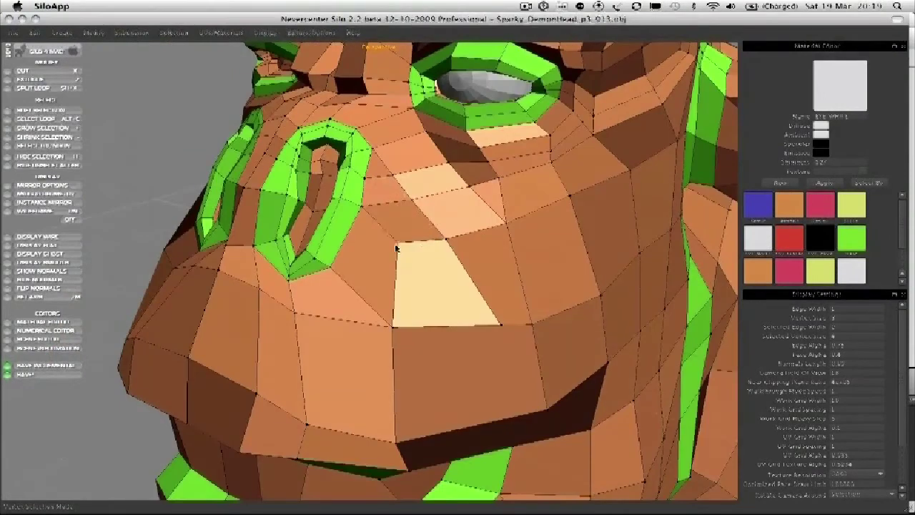
scroll(390, 246, up, 2)
middle_drag(286, 275, 297, 266)
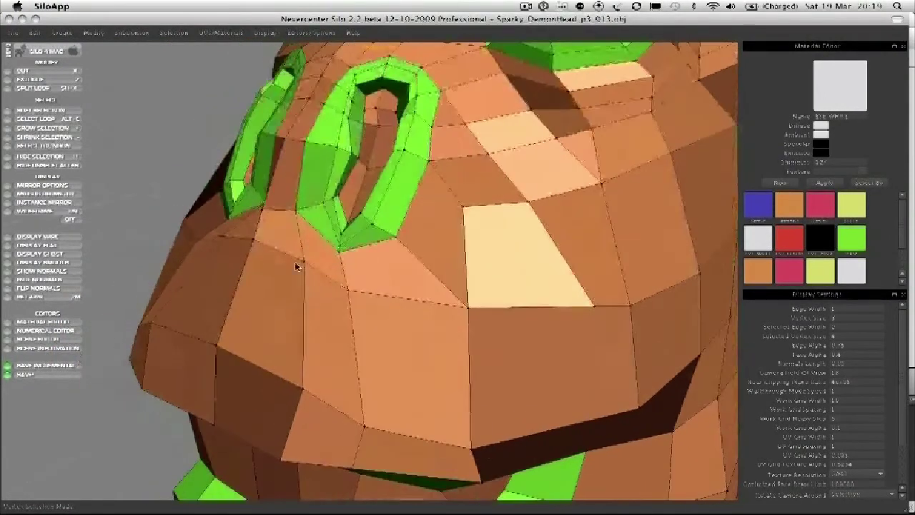
drag(306, 259, 298, 264)
drag(339, 251, 345, 252)
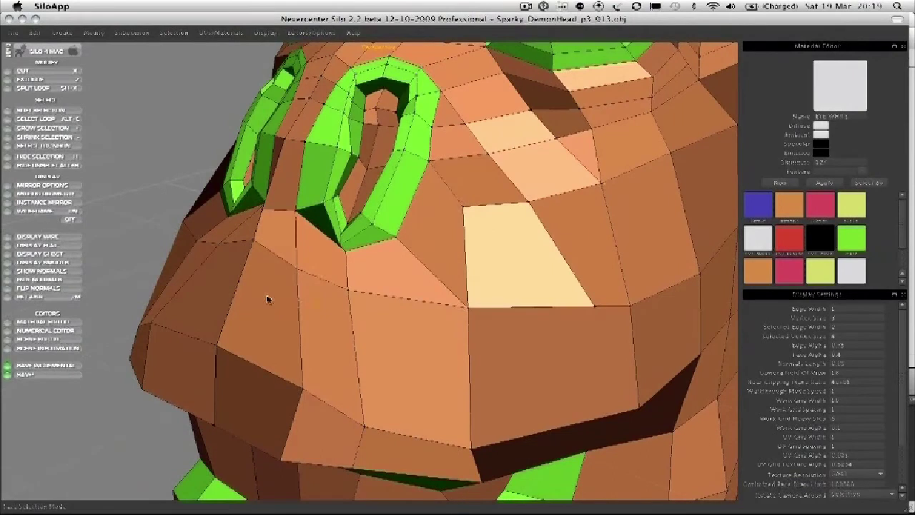
Step: Adjust the cheek vertex below the muzzle slit and split the face loop above the upper lip with an additional edge loop
mouse_move(267, 299)
mouse_down()
mouse_move(259, 322)
mouse_move(521, 360)
mouse_move(664, 317)
mouse_move(570, 294)
mouse_up()
key(shift+x)
click(535, 314)
key(a)
Step: Reposition the vertices on the outer cheek and below the lower eye's inner corner to even out the face spacing
drag(633, 306, 635, 267)
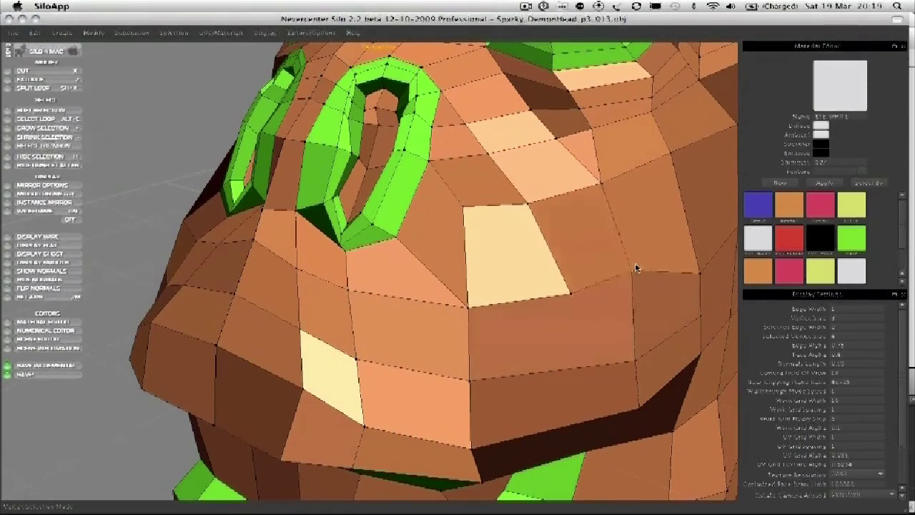
drag(696, 273, 691, 270)
alt+drag(691, 270, 552, 287)
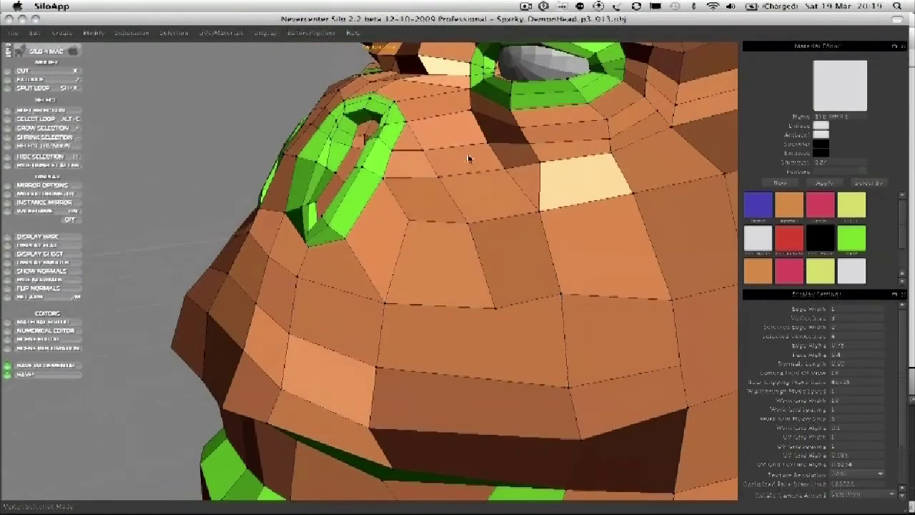
drag(498, 168, 514, 167)
drag(487, 144, 511, 168)
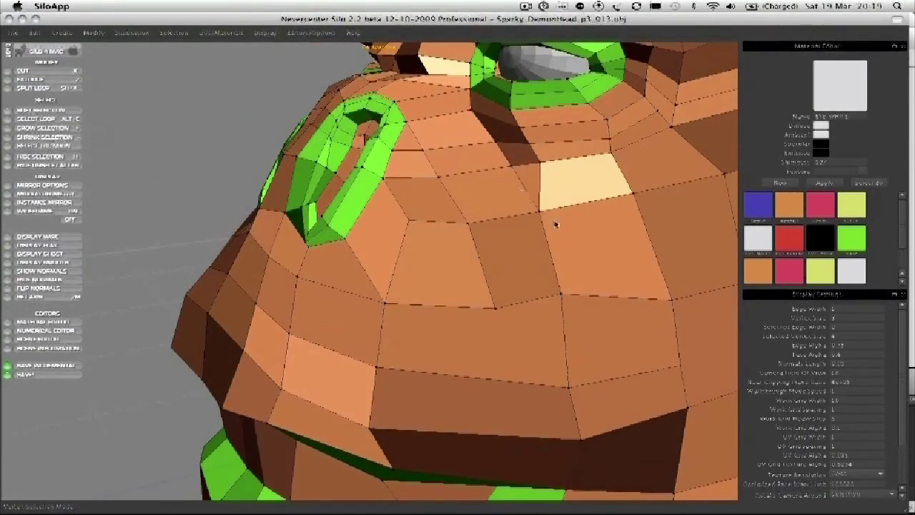
Step: Cut a new edge line from below the lower eye down the cheek to the upper lip's edge, and delete the redundant edge beside its upper end
drag(556, 225, 556, 229)
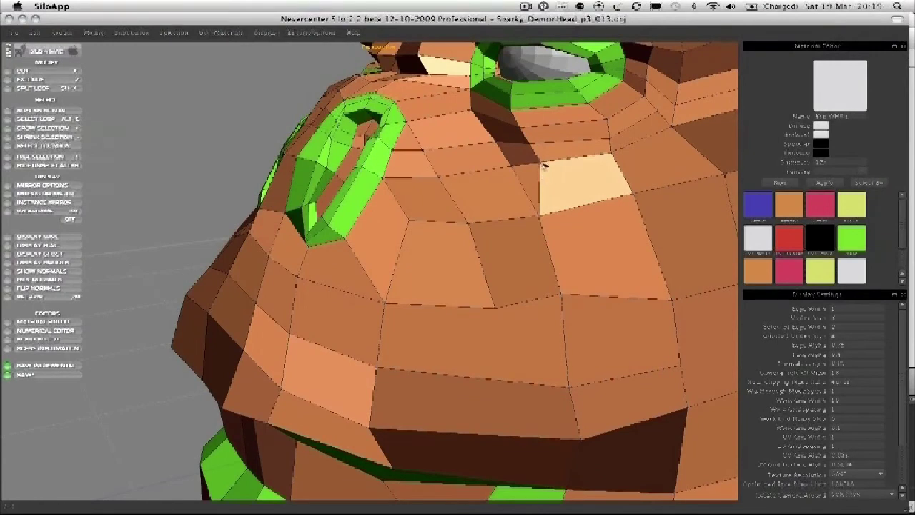
click(616, 298)
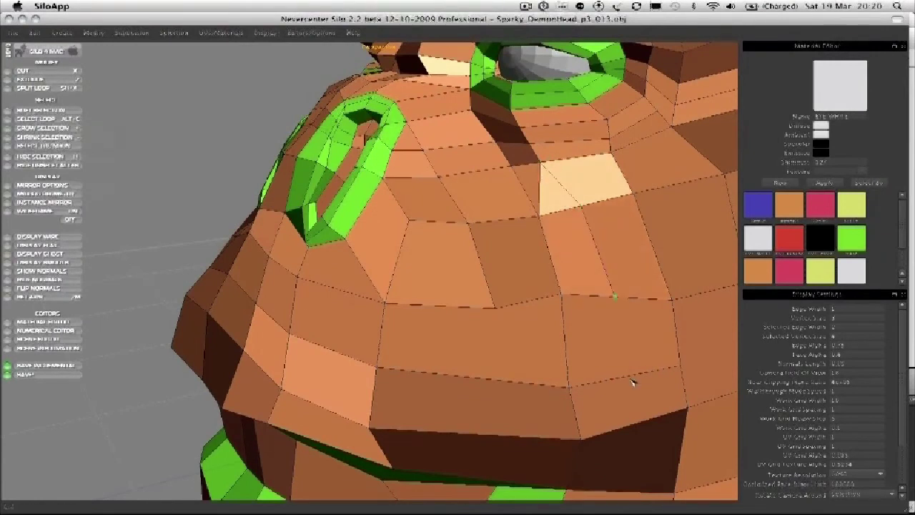
click(641, 422)
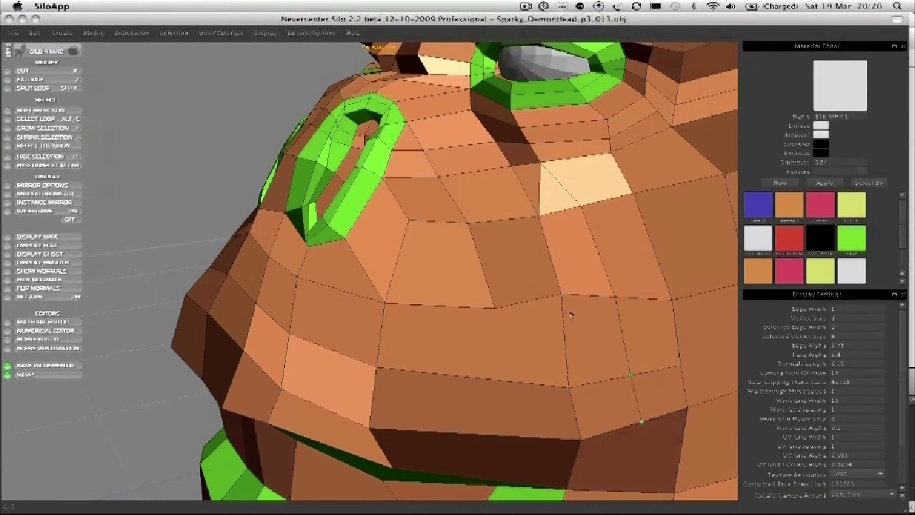
key(s)
click(541, 196)
key(Delete)
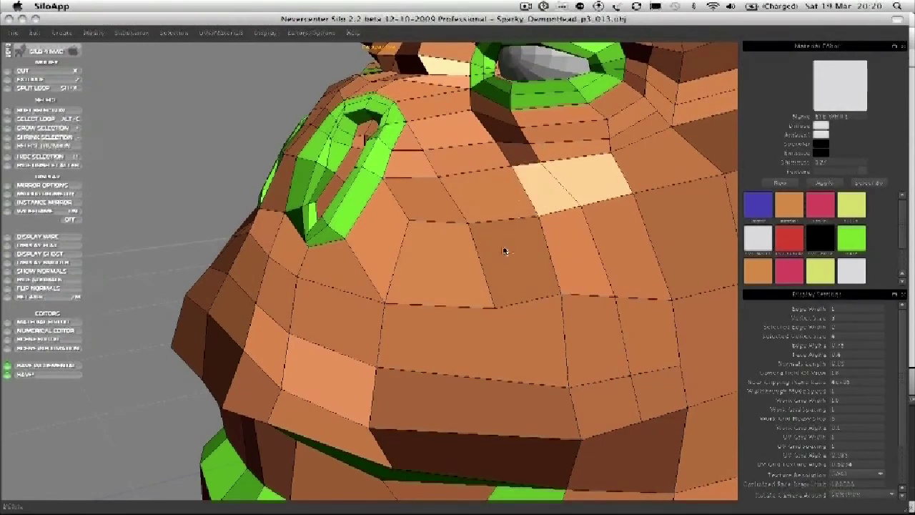
Step: Continue the cheek cut past the mouth corner to the chin, and delete the redundant edge above the mouth corner
middle_drag(480, 303, 439, 261)
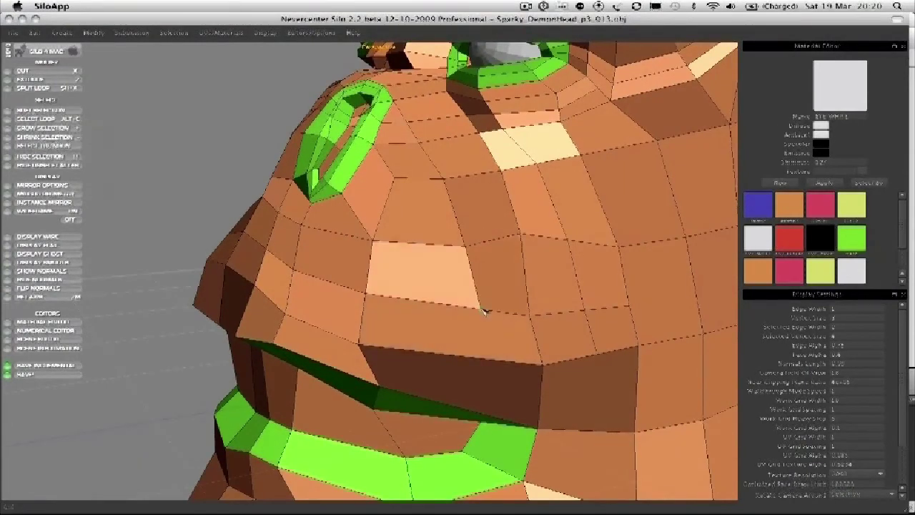
middle_drag(504, 365, 474, 344)
click(524, 342)
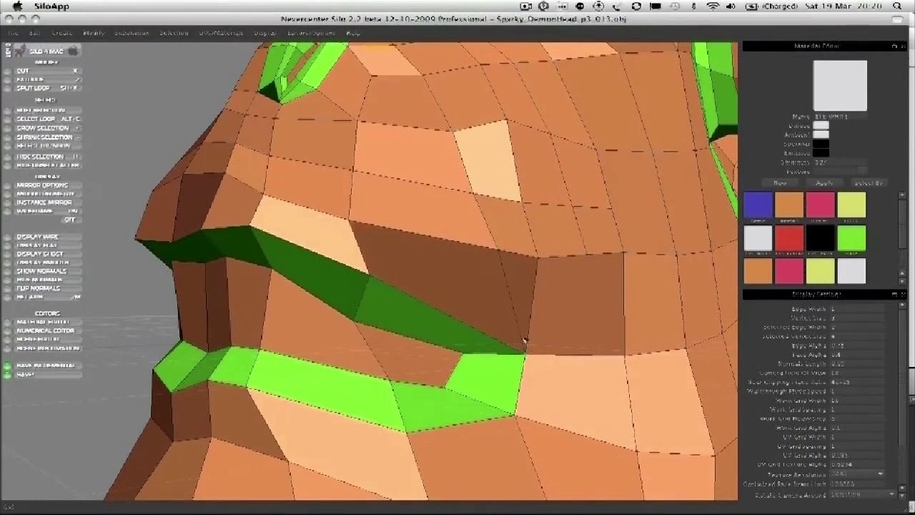
click(568, 356)
scroll(558, 343, down, 4)
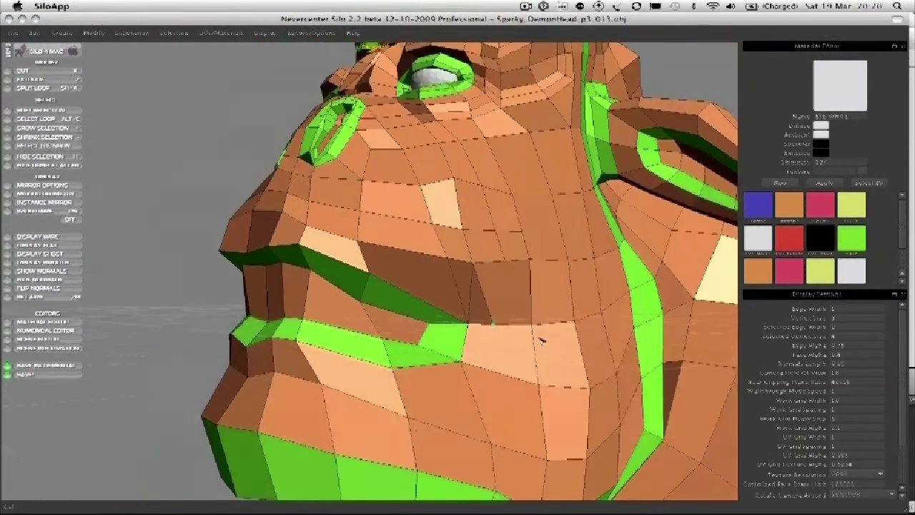
click(495, 371)
click(478, 405)
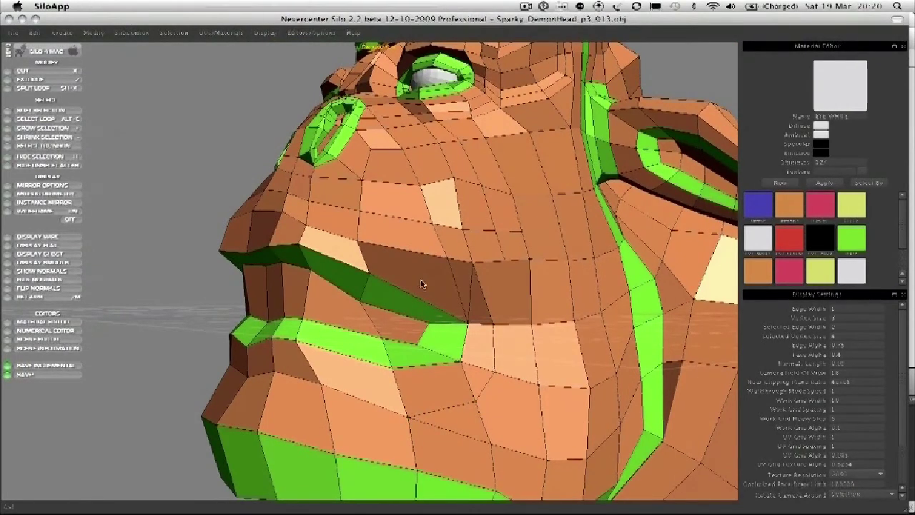
key(s)
click(470, 296)
key(Delete)
Step: Move the vertices on the cheek and beside the mouth corner outward to even out the columns of faces
key(a)
drag(425, 188, 457, 190)
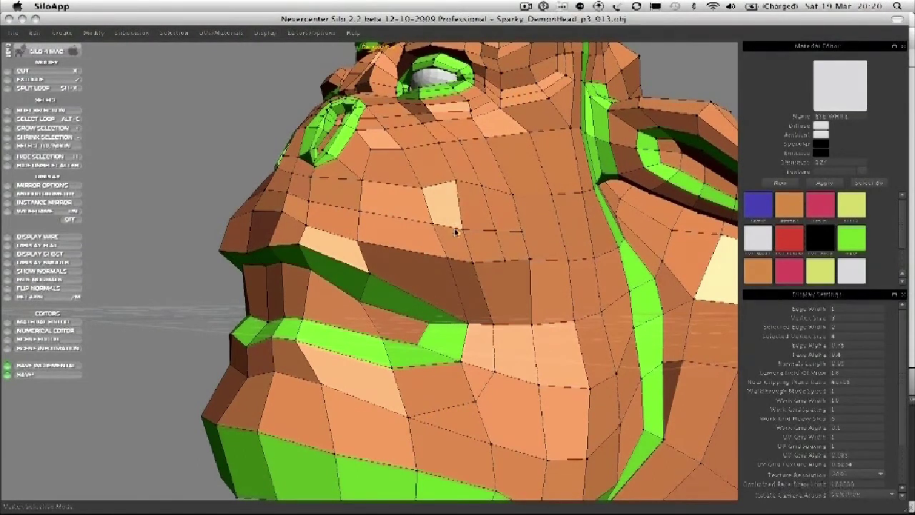
drag(455, 231, 464, 236)
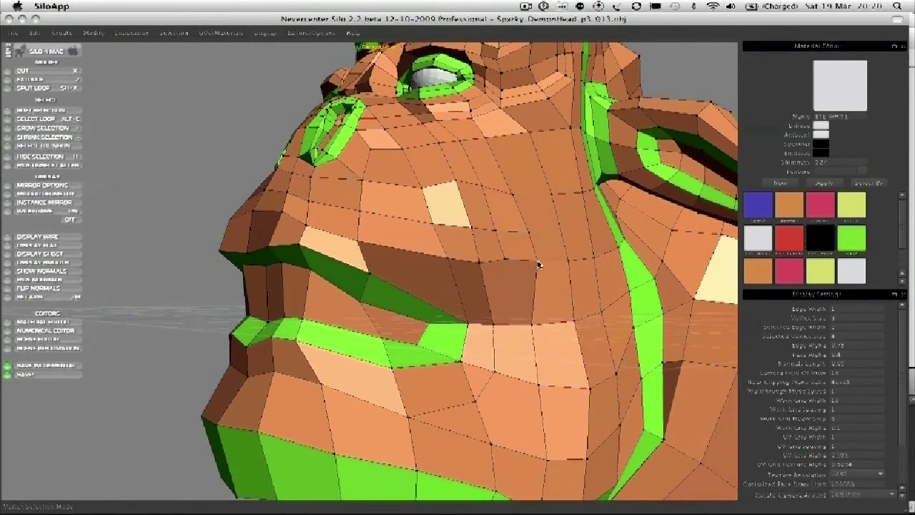
drag(535, 309, 550, 321)
drag(540, 375, 549, 374)
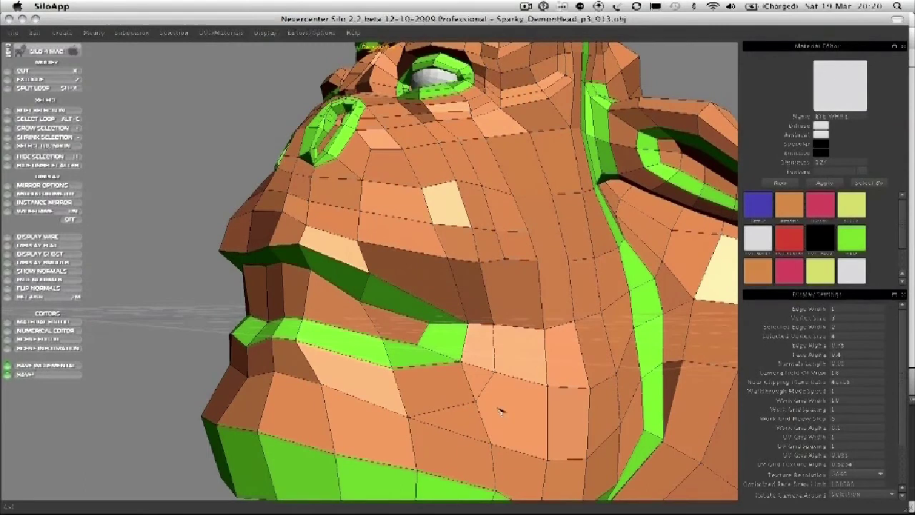
Step: Cut another edge line through the faces beside the mouth corner down to the chin vertex, and delete the leftover diagonal edge below the corner
click(525, 331)
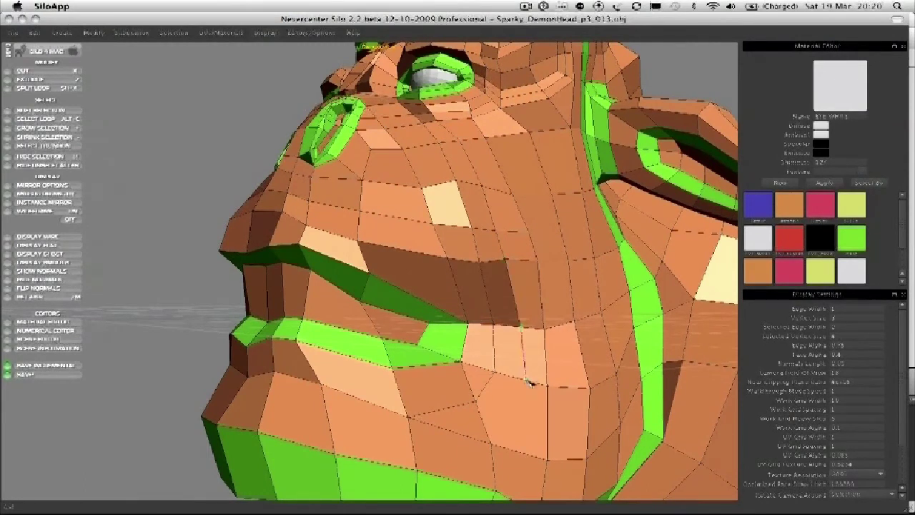
click(528, 381)
click(494, 444)
key(s)
click(450, 432)
key(Delete)
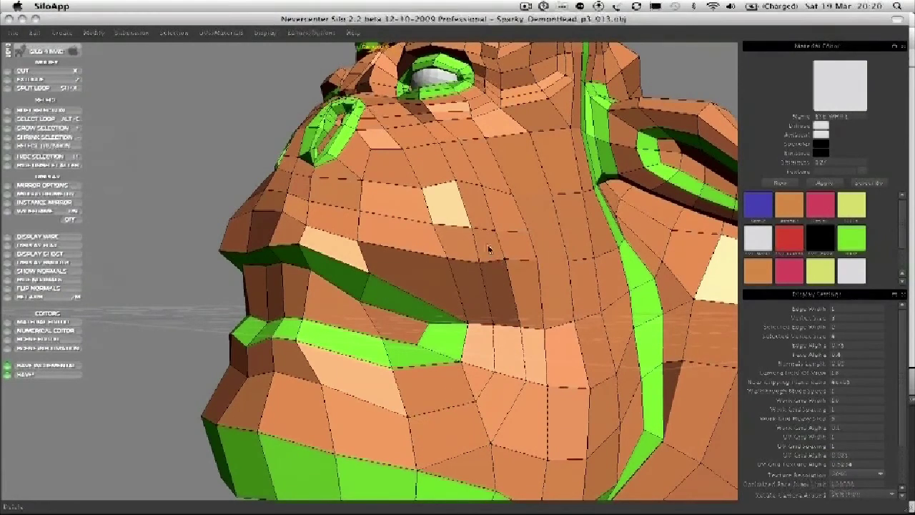
Step: Save an incremental version of the demon head model
middle_drag(476, 281, 442, 290)
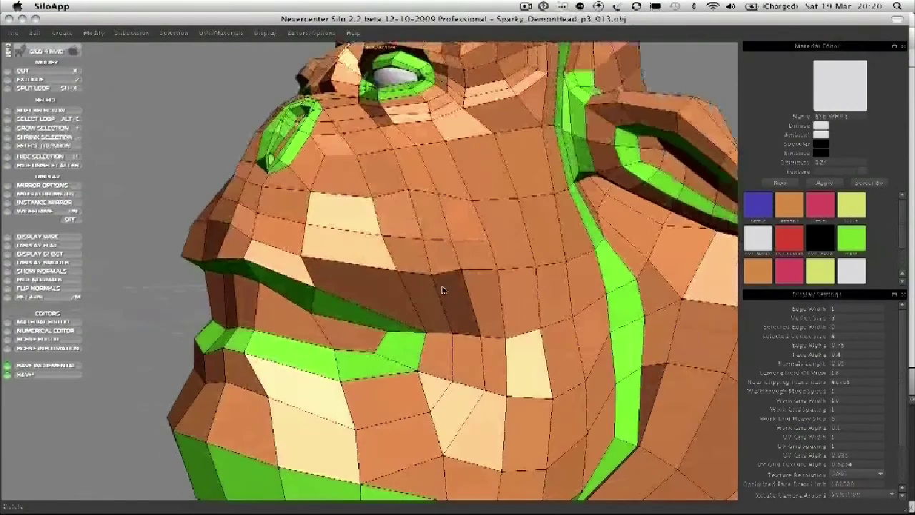
key(a)
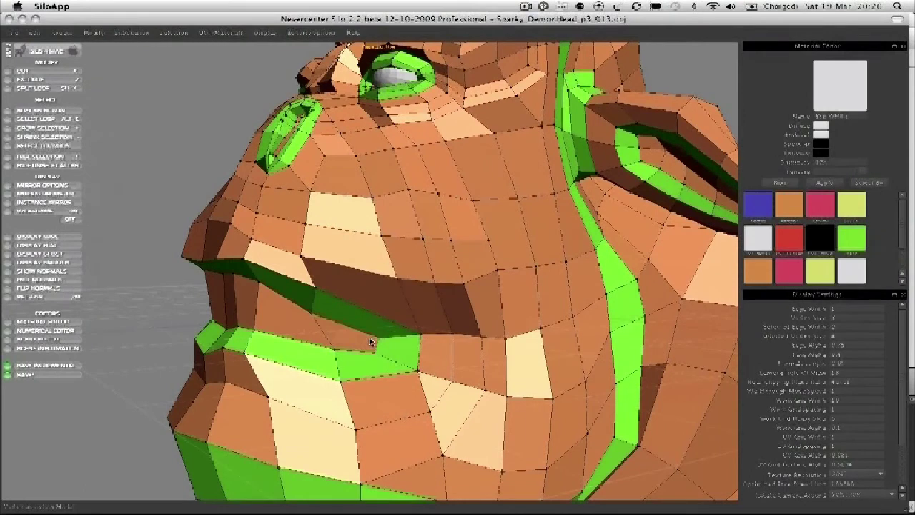
middle_drag(492, 281, 384, 317)
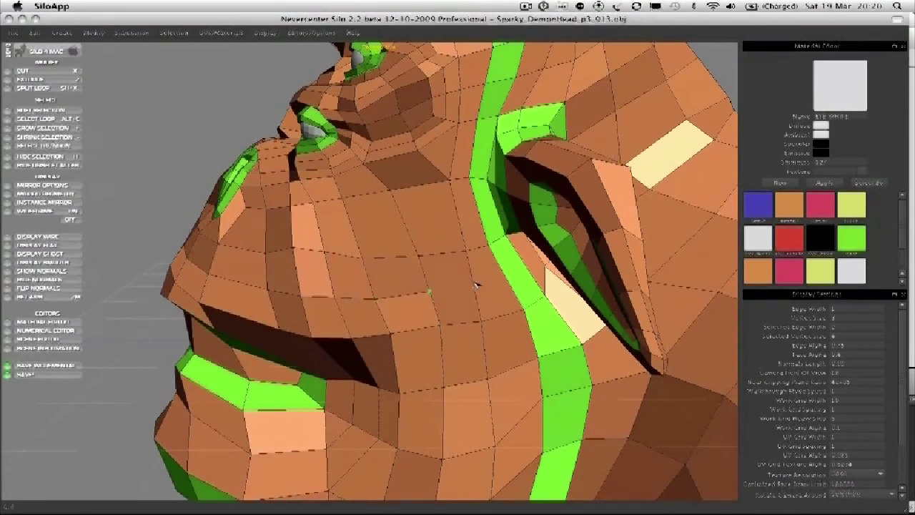
middle_drag(504, 274, 426, 321)
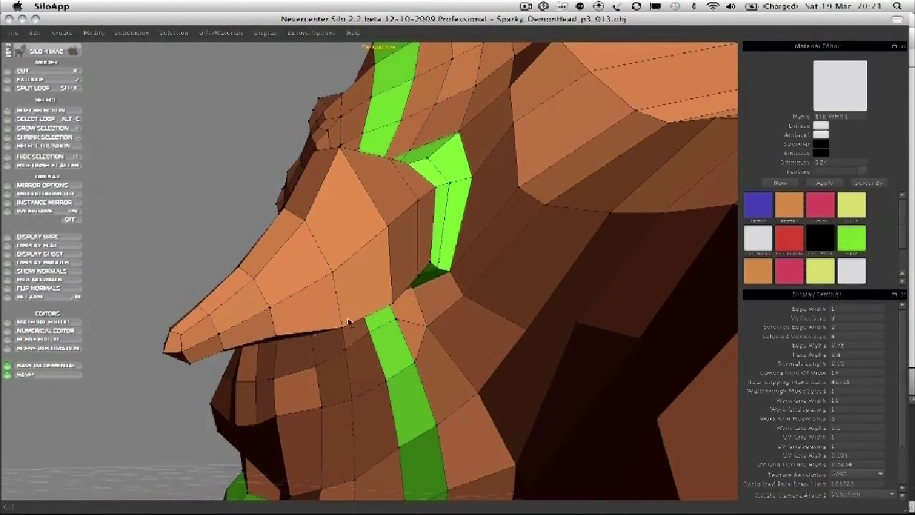
drag(348, 322, 372, 321)
middle_drag(372, 321, 234, 350)
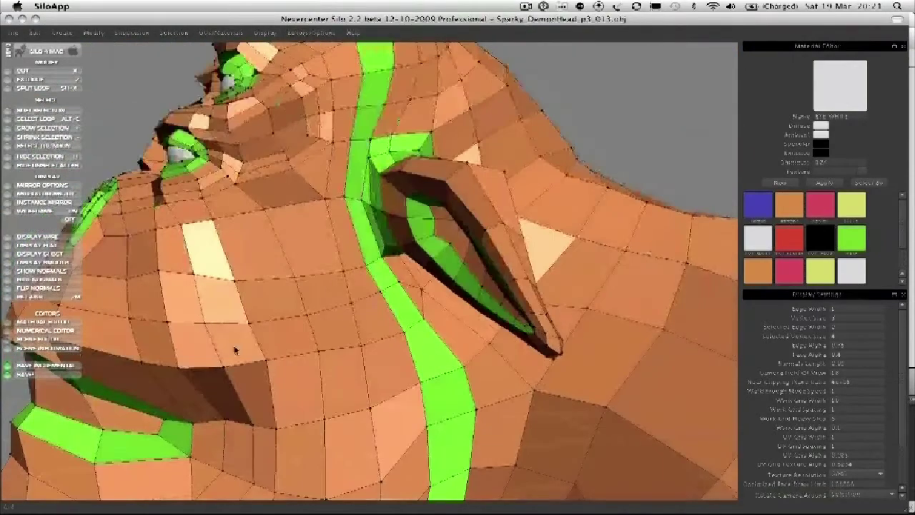
click(73, 366)
Step: Examine the edge flow across the muzzle, cheeks and mouth corner from the front and the side
middle_drag(296, 329, 418, 265)
mouse_move(447, 200)
middle_down()
mouse_move(466, 209)
mouse_move(459, 202)
middle_up()
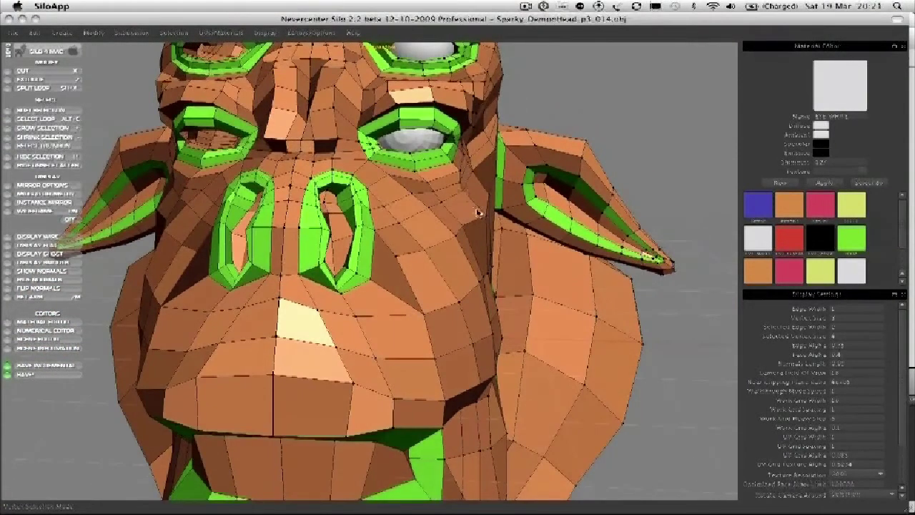
middle_drag(447, 239, 504, 283)
middle_drag(520, 238, 509, 255)
middle_drag(444, 280, 499, 287)
middle_drag(494, 344, 497, 323)
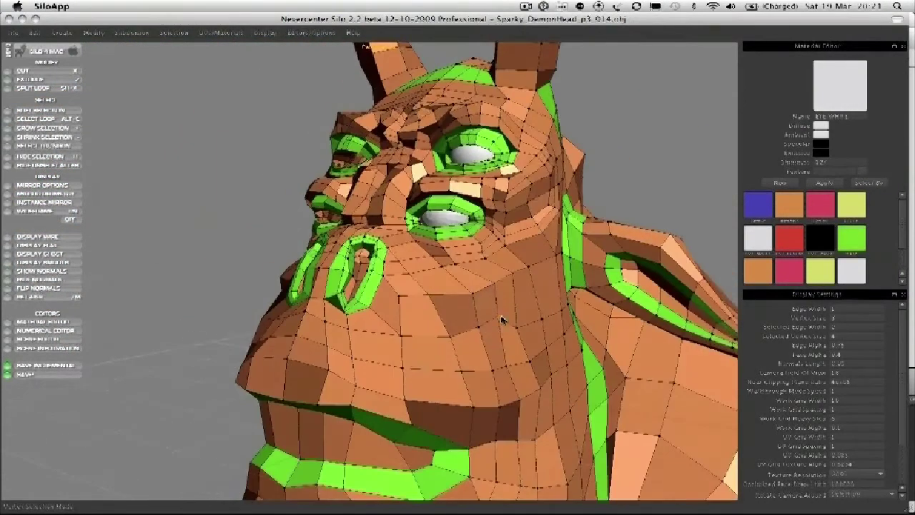
middle_drag(545, 296, 436, 301)
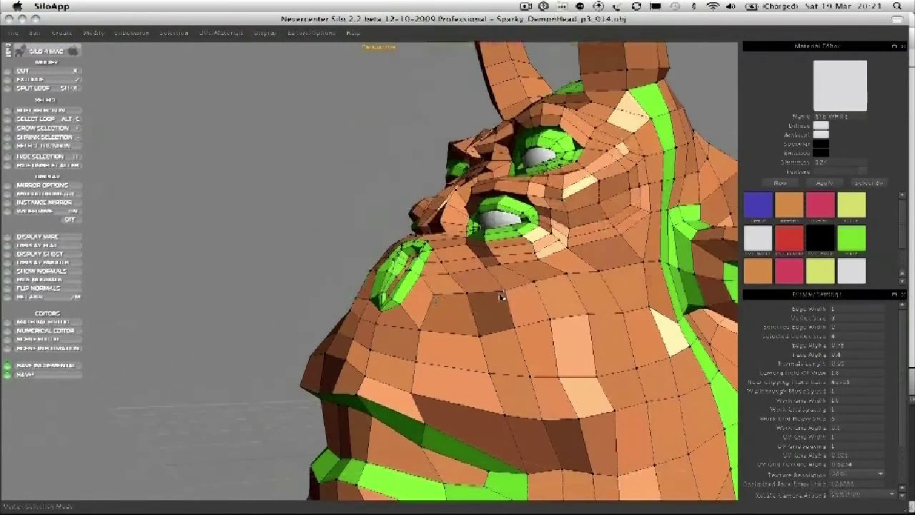
middle_drag(526, 358, 506, 306)
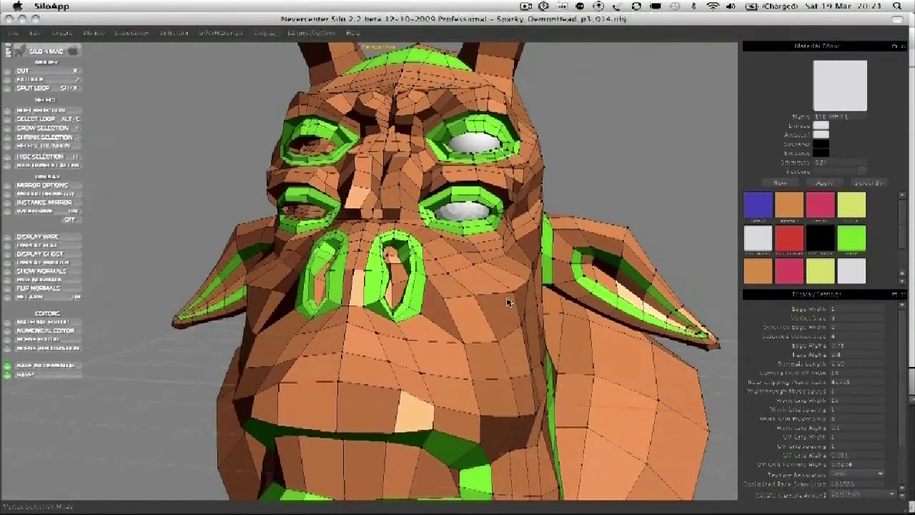
scroll(438, 311, down, 3)
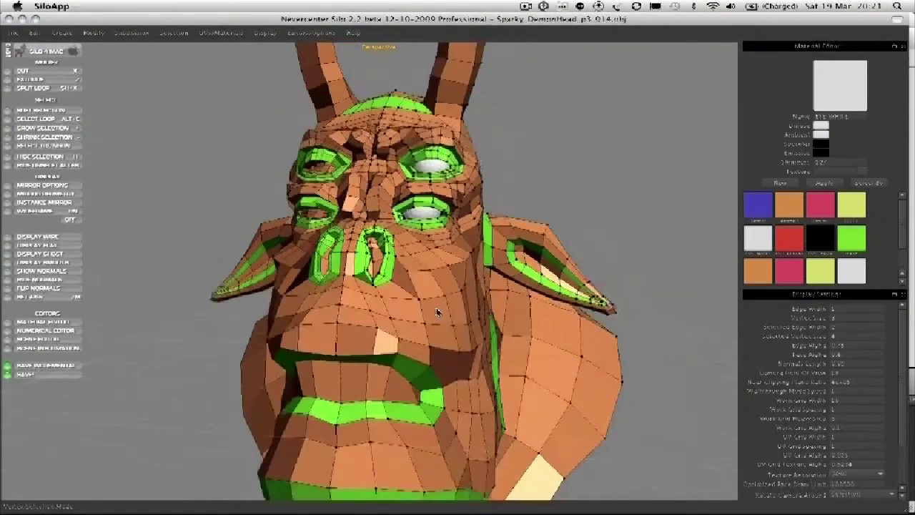
middle_drag(438, 312, 451, 415)
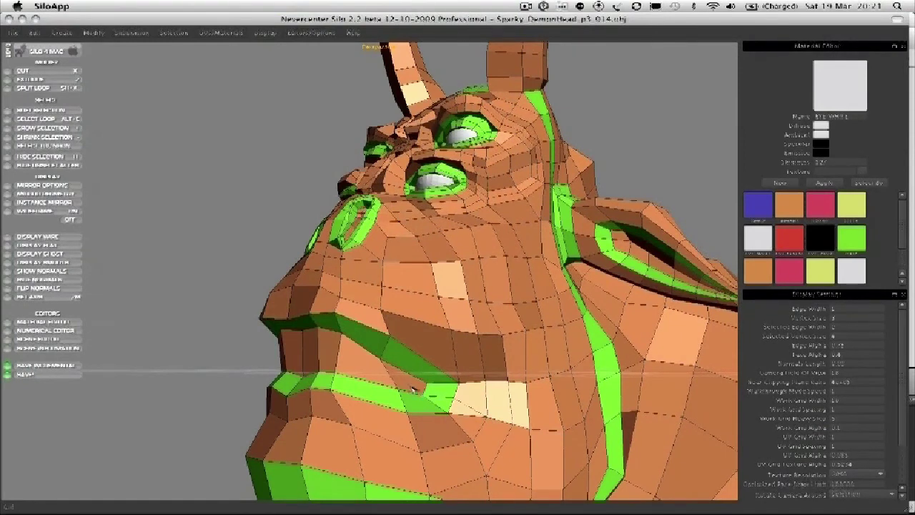
Step: Cut an edge line through the inner mouth faces and the green lip corner, and delete the redundant edge across that corner
scroll(413, 388, up, 6)
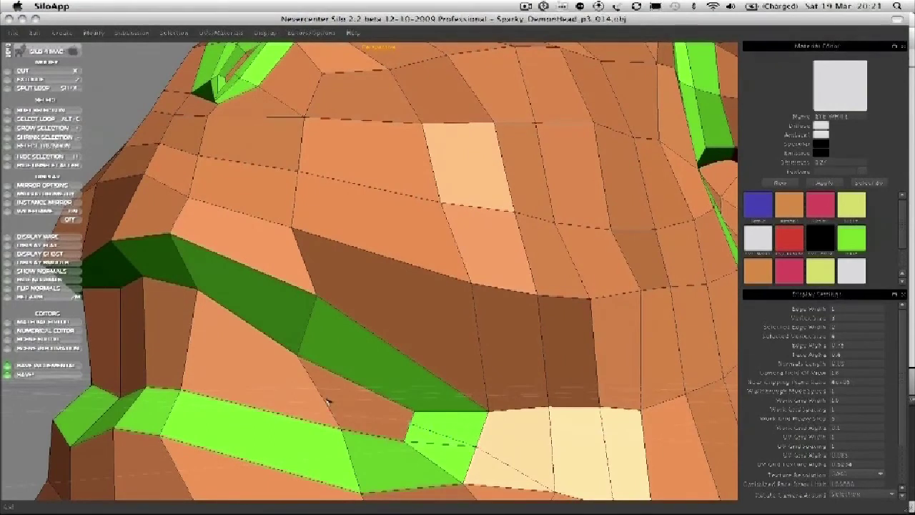
middle_drag(195, 348, 372, 388)
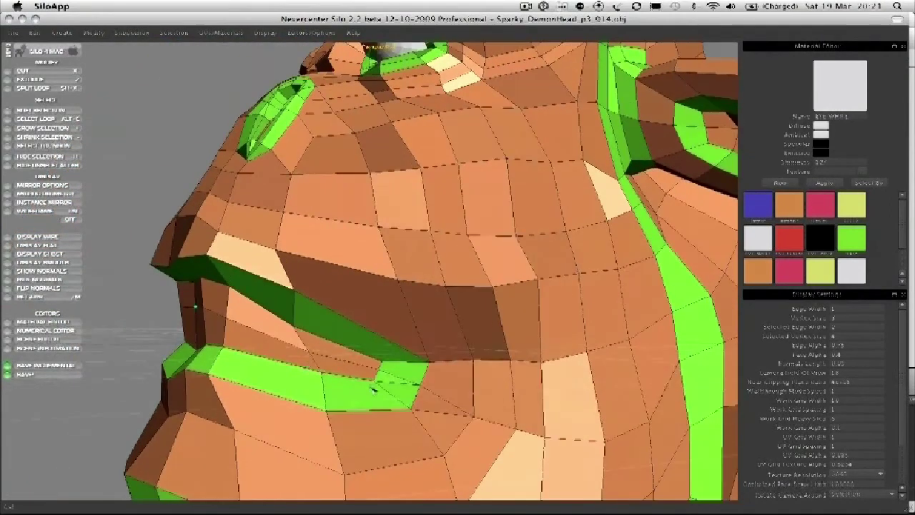
key(s)
click(397, 386)
key(Delete)
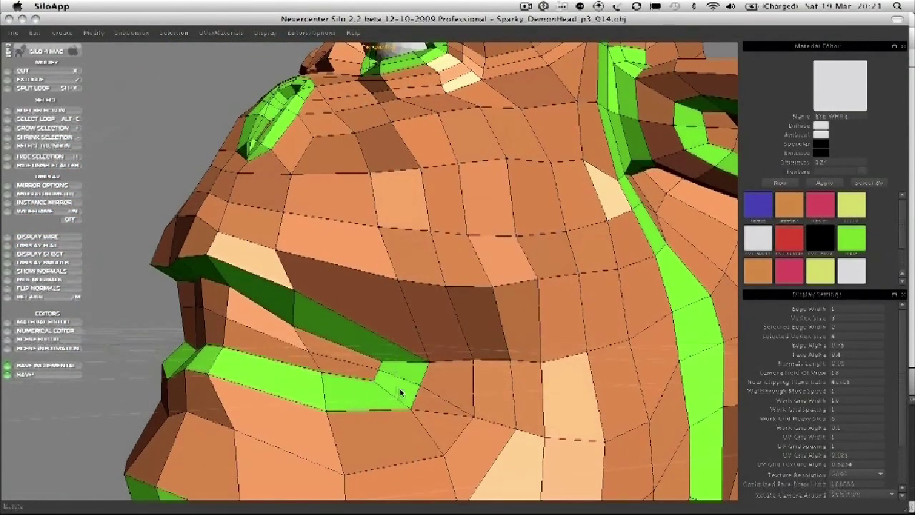
Step: Select the short edge just below the green lip corner
scroll(441, 388, down, 3)
middle_drag(441, 389, 405, 371)
key(s)
click(406, 367)
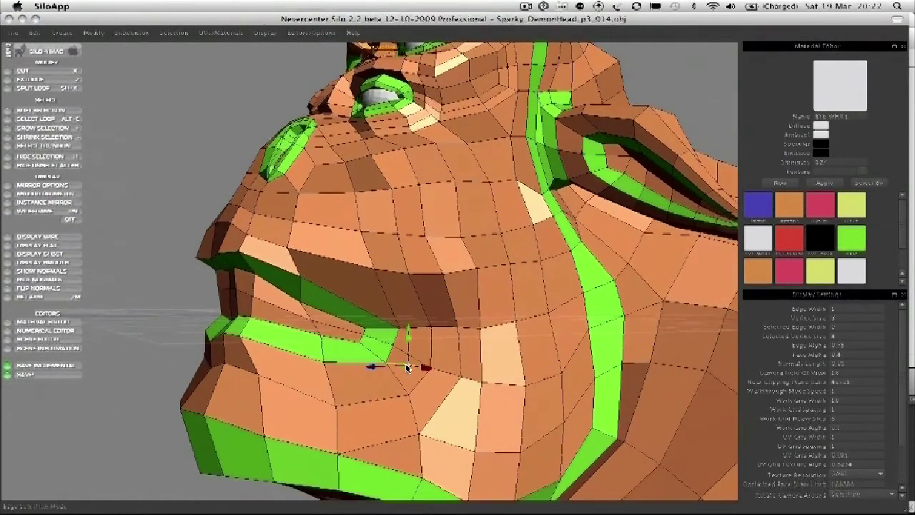